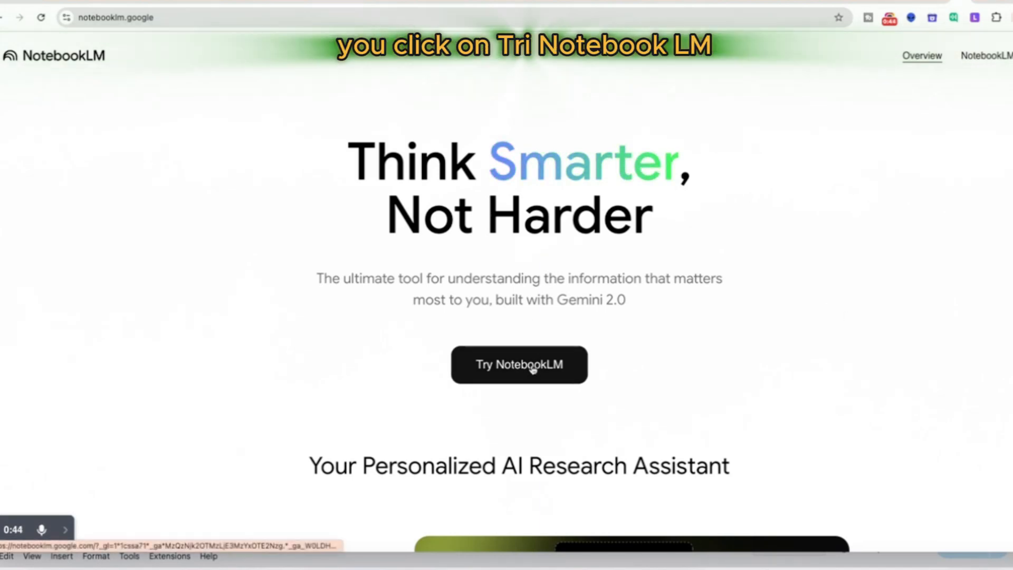
# Step: Create a new notebook, dismiss the request for sources, and title it American Revolution
pyautogui.click(976, 3)
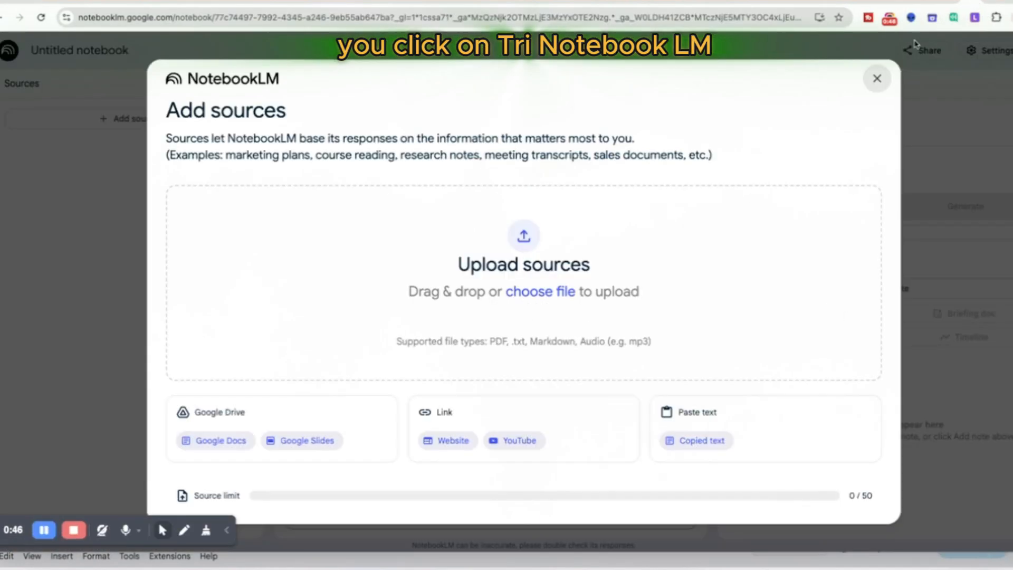
pyautogui.click(872, 79)
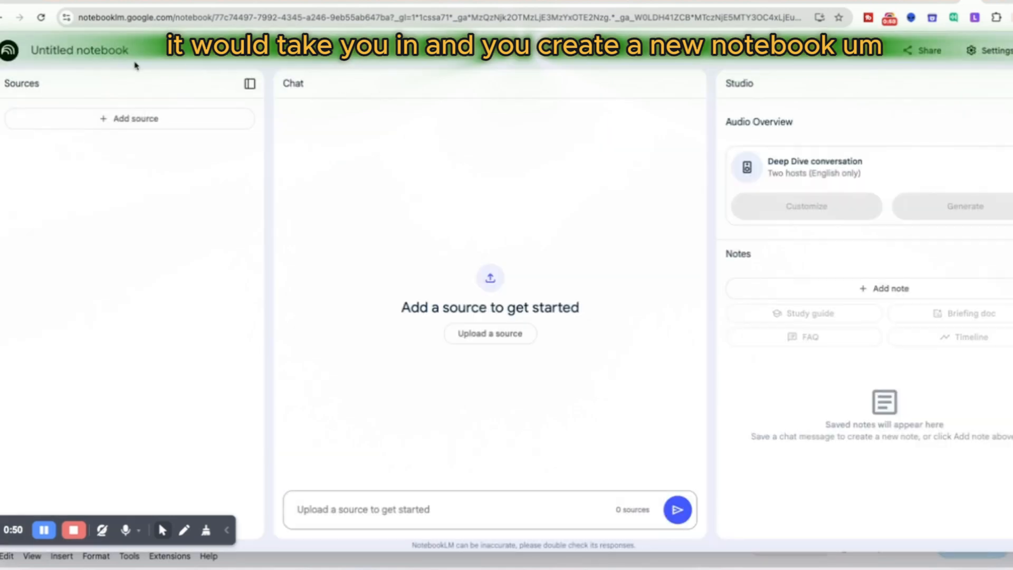
pyautogui.moveTo(129, 51); pyautogui.dragTo(21, 62)
pyautogui.write('A')
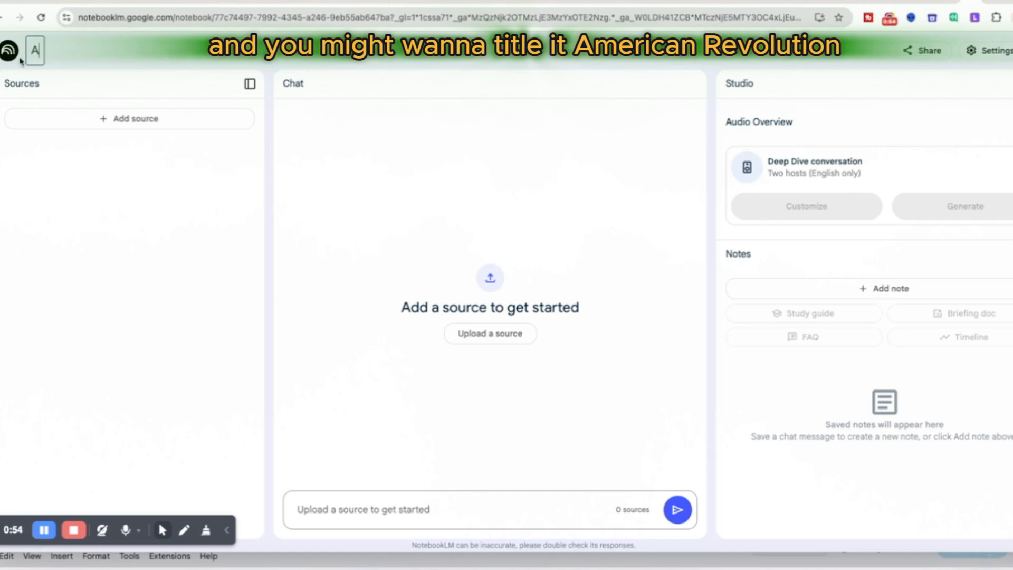
pyautogui.write('merican')
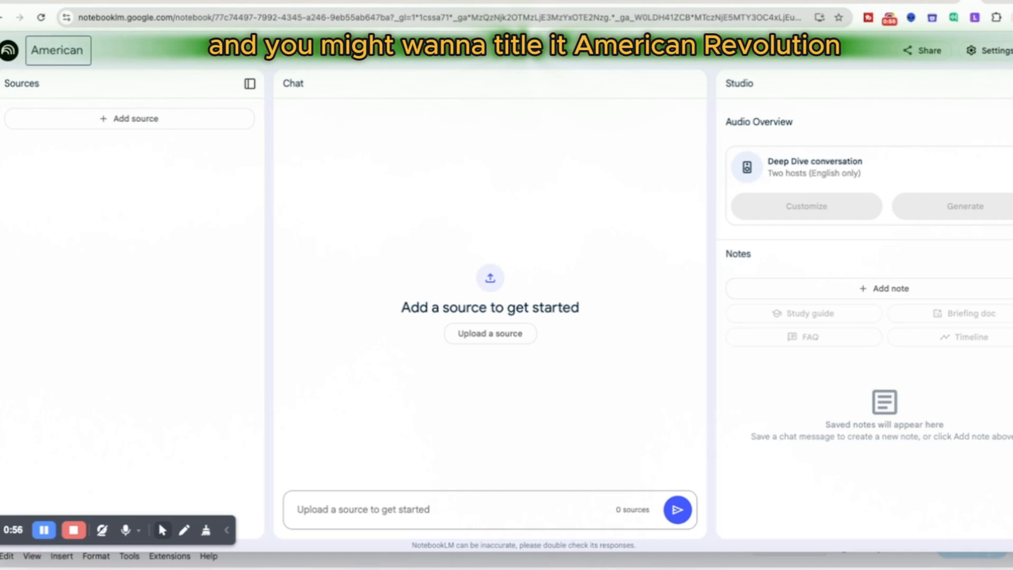
pyautogui.write(' evo')
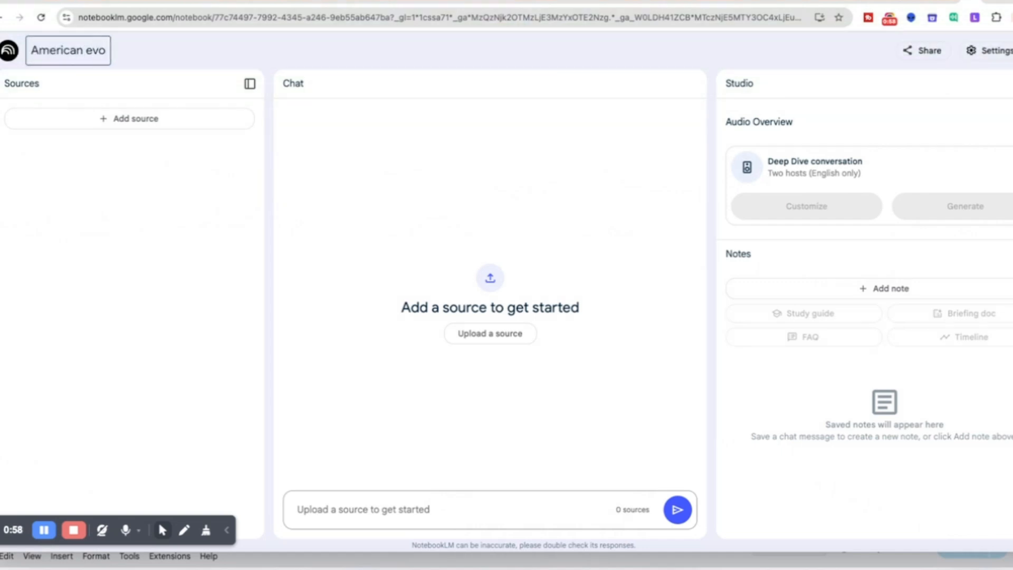
pyautogui.press('BackSpace')
pyautogui.press('BackSpace')
pyautogui.press('BackSpace')
pyautogui.press('BackSpace')
pyautogui.write('Revolution')
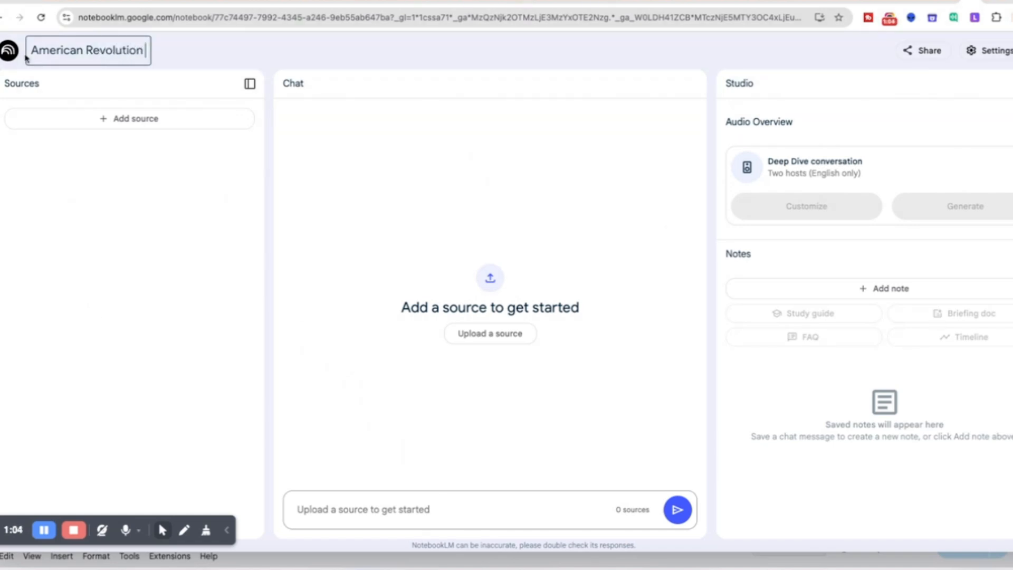
pyautogui.press('Return')
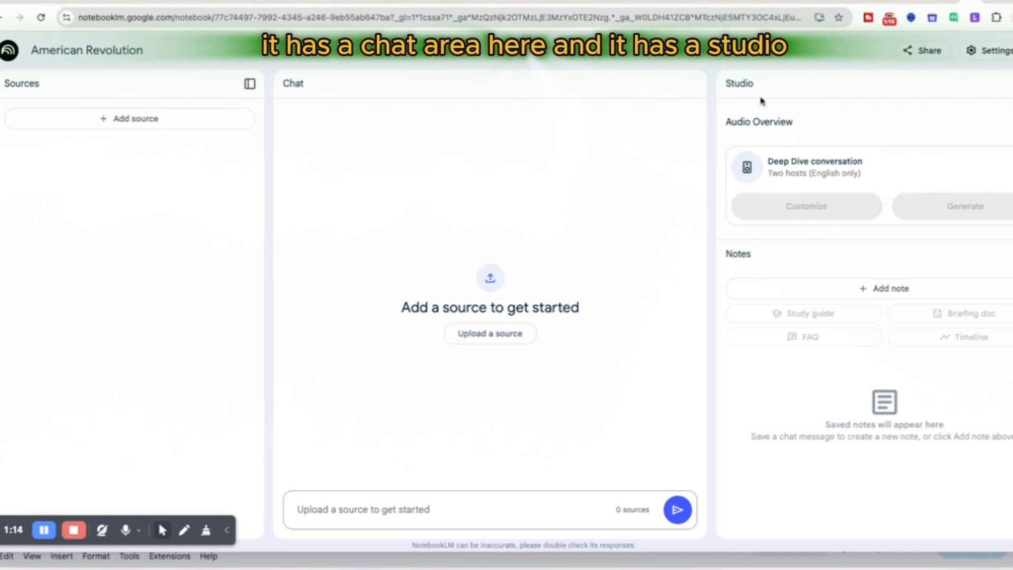
pyautogui.moveTo(766, 159); pyautogui.dragTo(877, 174)
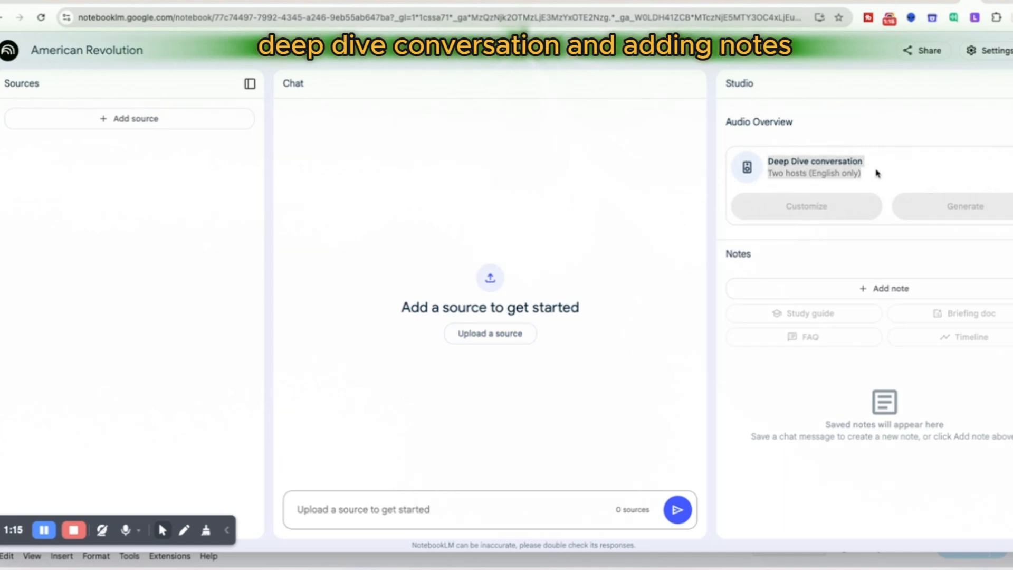
pyautogui.click(866, 264)
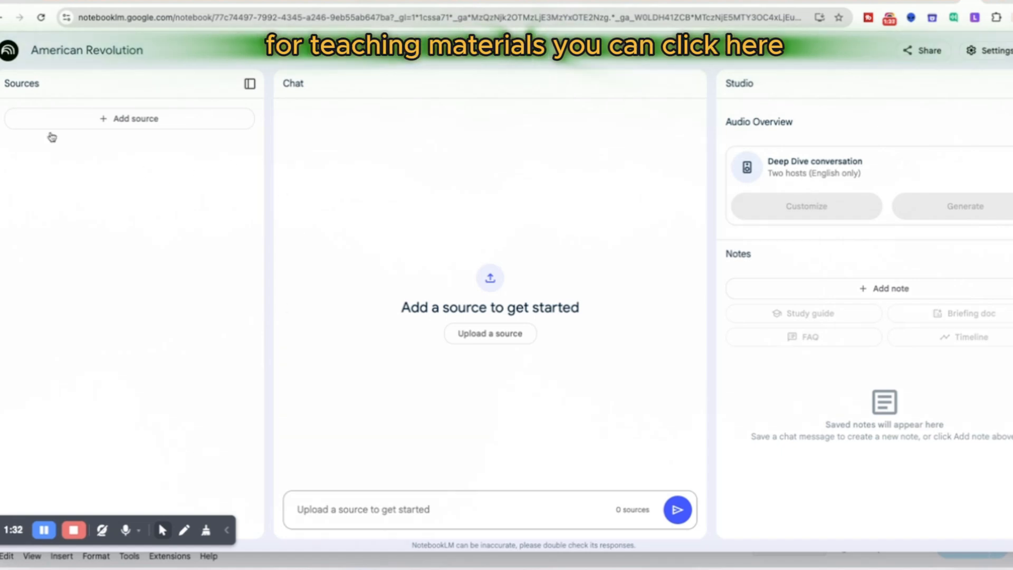
pyautogui.click(103, 119)
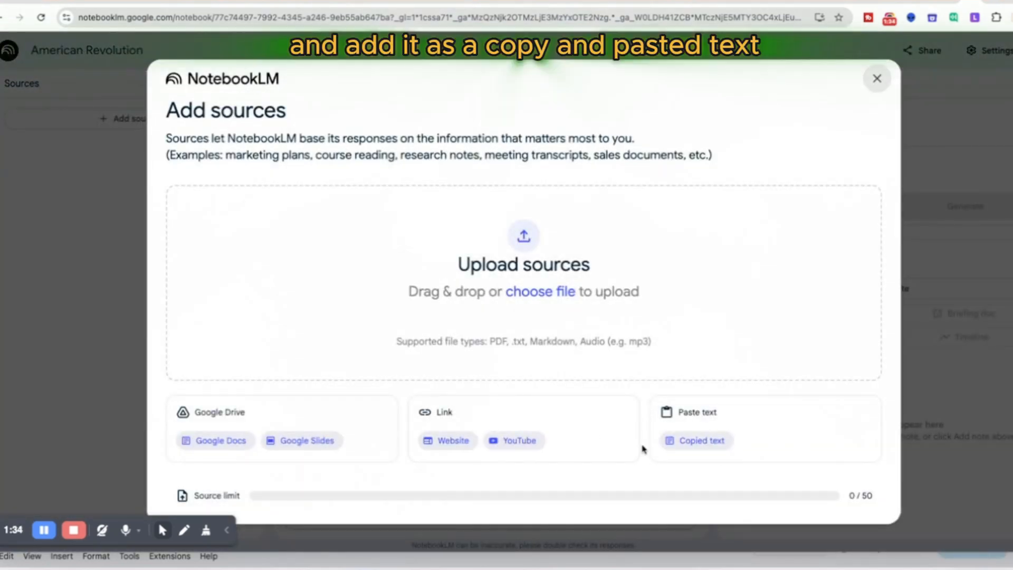
pyautogui.click(680, 442)
pyautogui.click(218, 272)
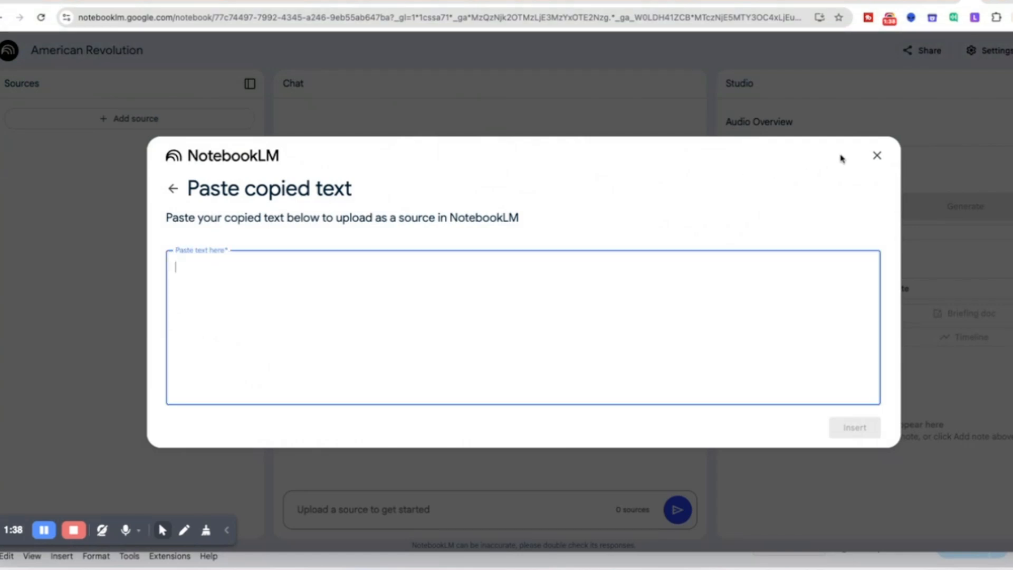
pyautogui.click(873, 159)
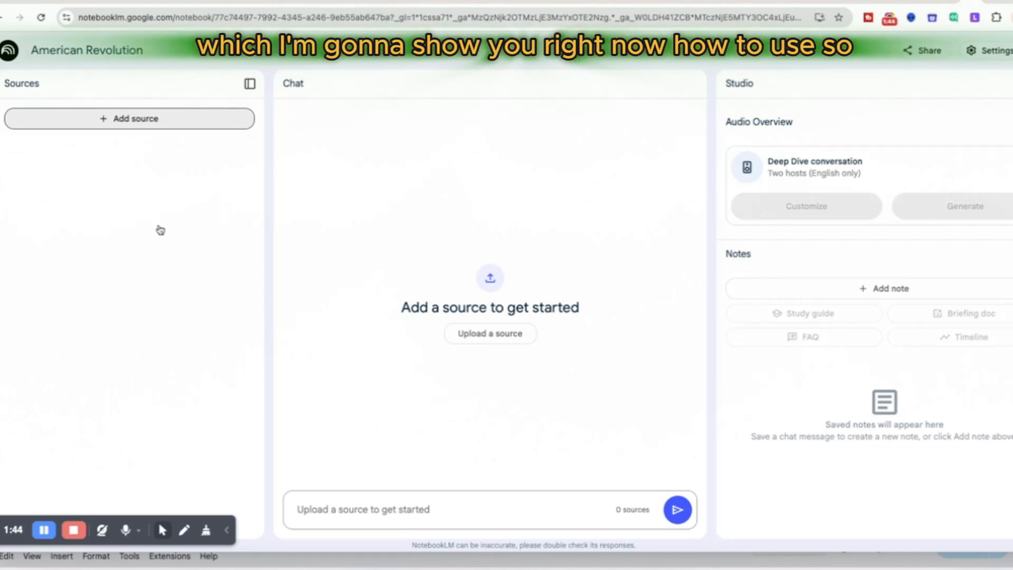
# Step: Open the Wikipedia article American Revolution from the Google search results and copy its web address
pyautogui.click(946, 2)
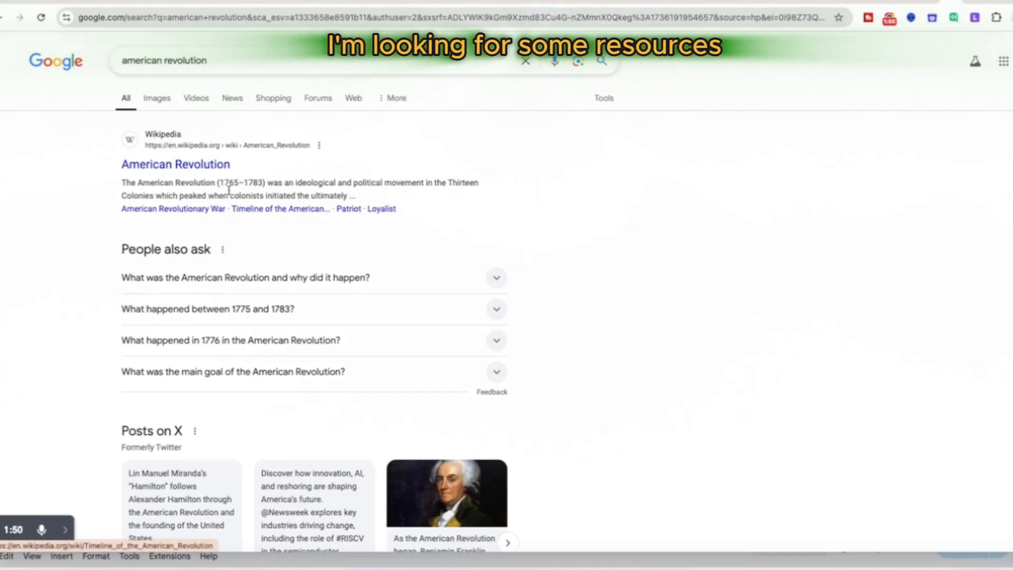
pyautogui.scroll(-1, 405, 287)
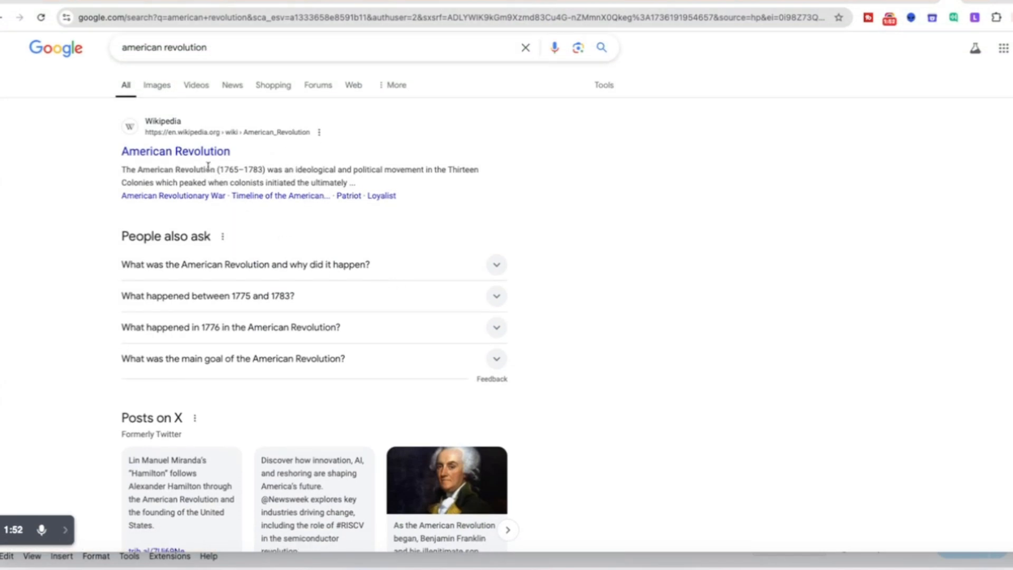
pyautogui.click(190, 133)
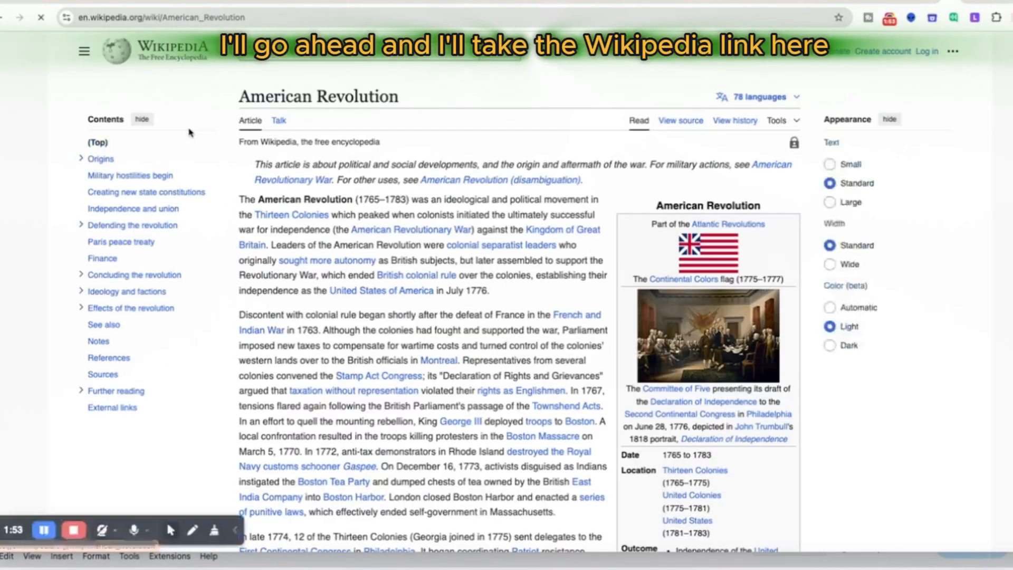
pyautogui.click(188, 18)
pyautogui.hotkey('ctrl', 'c')
pyautogui.rightClick(188, 17)
pyautogui.click(214, 120)
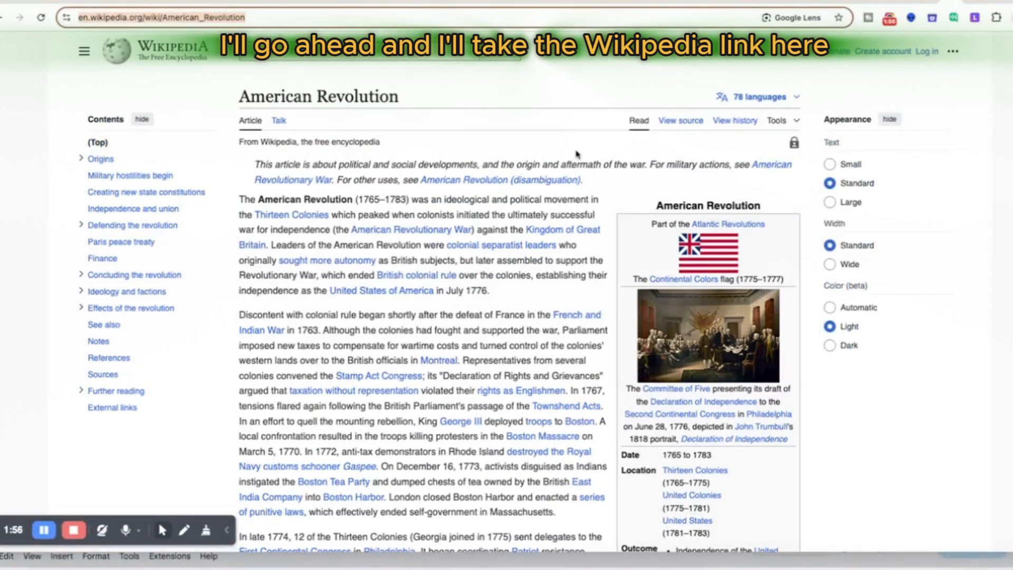
pyautogui.click(974, 1)
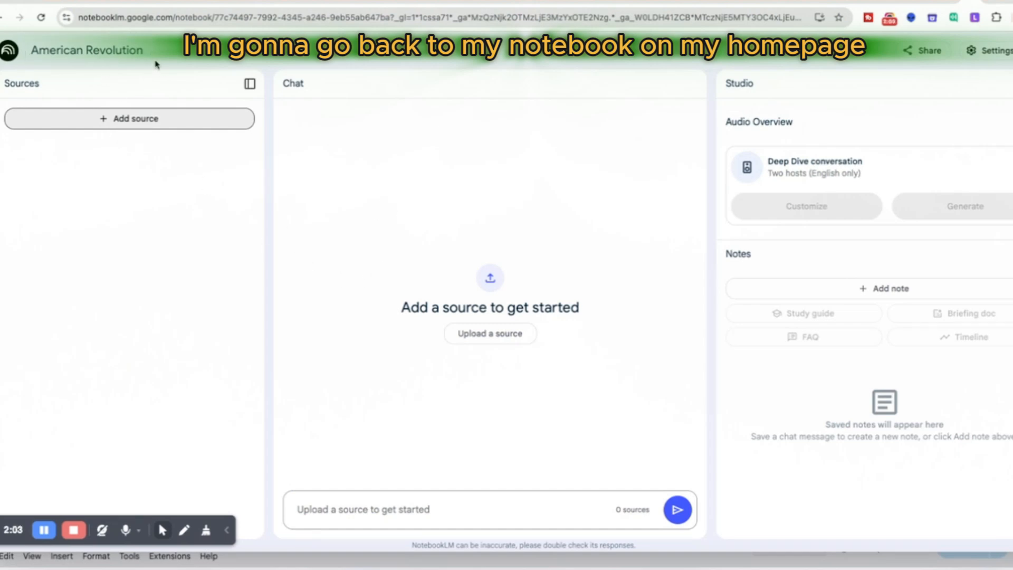
pyautogui.click(142, 119)
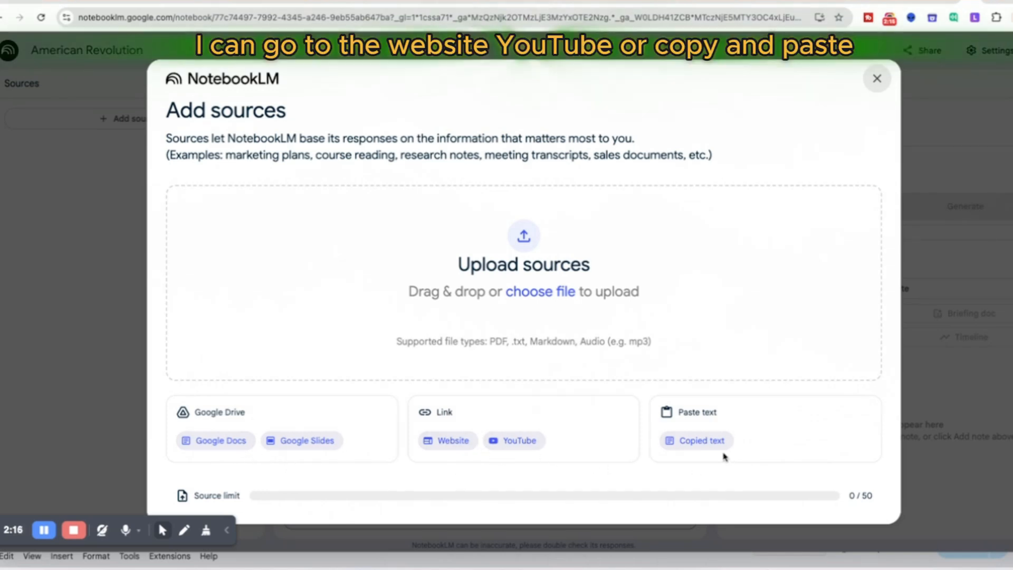
pyautogui.click(451, 442)
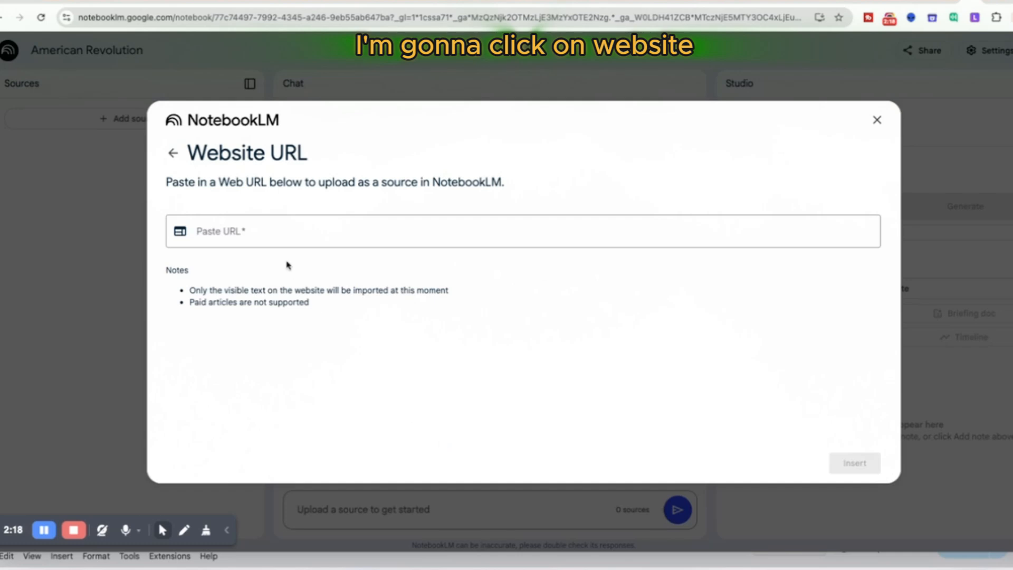
pyautogui.rightClick(244, 230)
pyautogui.doubleClick(227, 231)
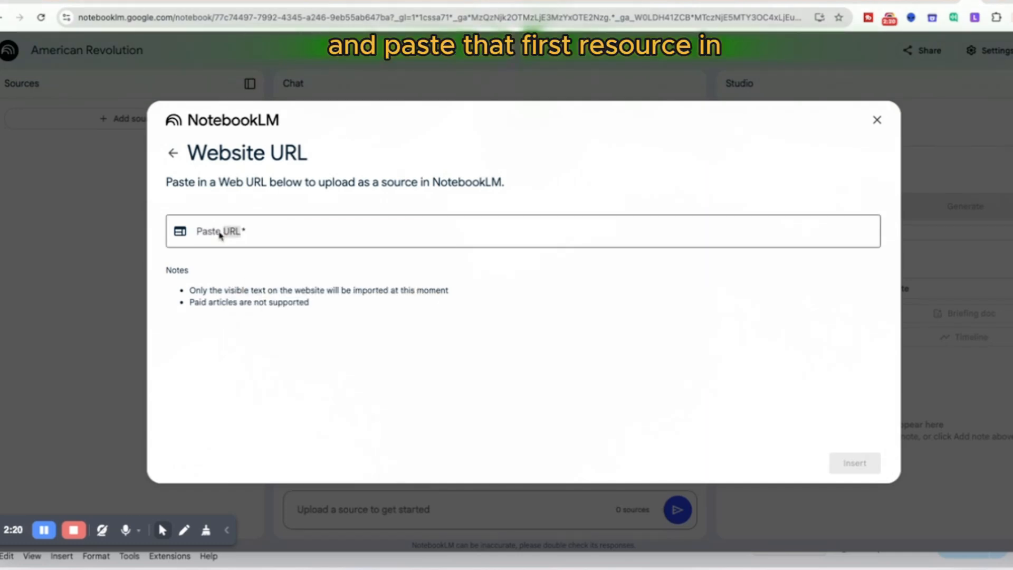
pyautogui.rightClick(218, 231)
pyautogui.click(436, 235)
pyautogui.click(428, 229)
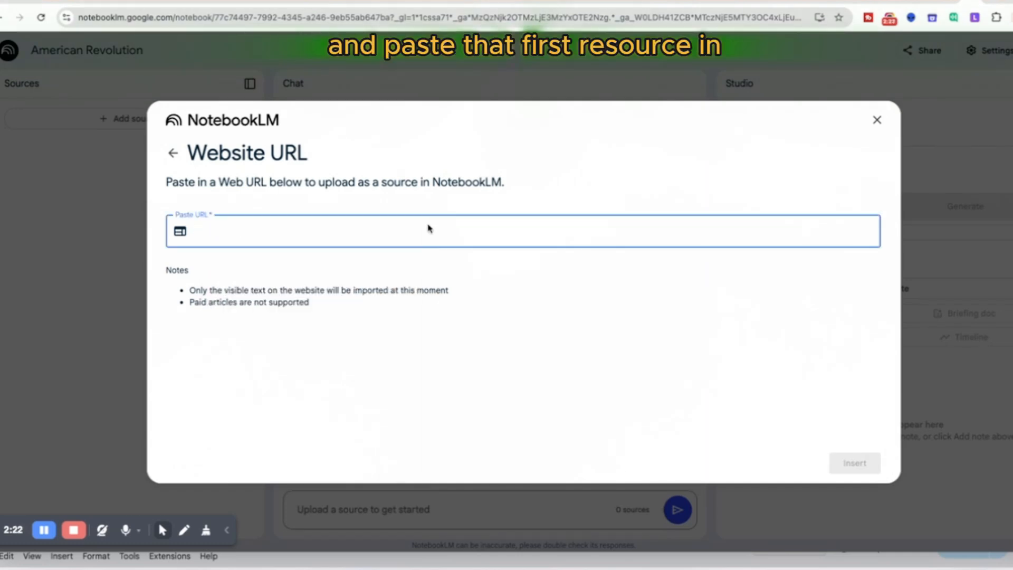
pyautogui.rightClick(429, 229)
pyautogui.click(438, 309)
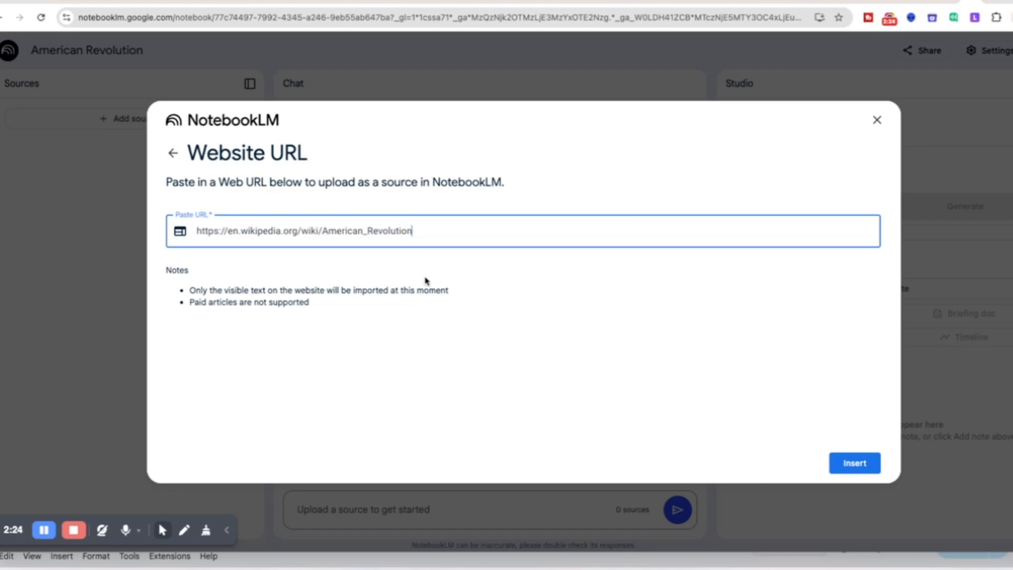
pyautogui.click(848, 463)
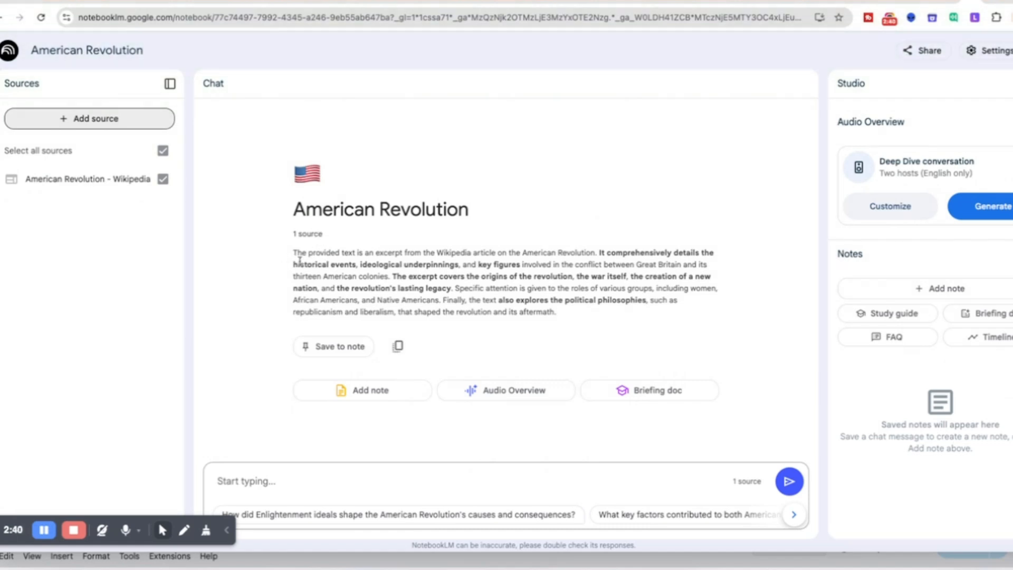
pyautogui.moveTo(293, 252); pyautogui.dragTo(552, 317)
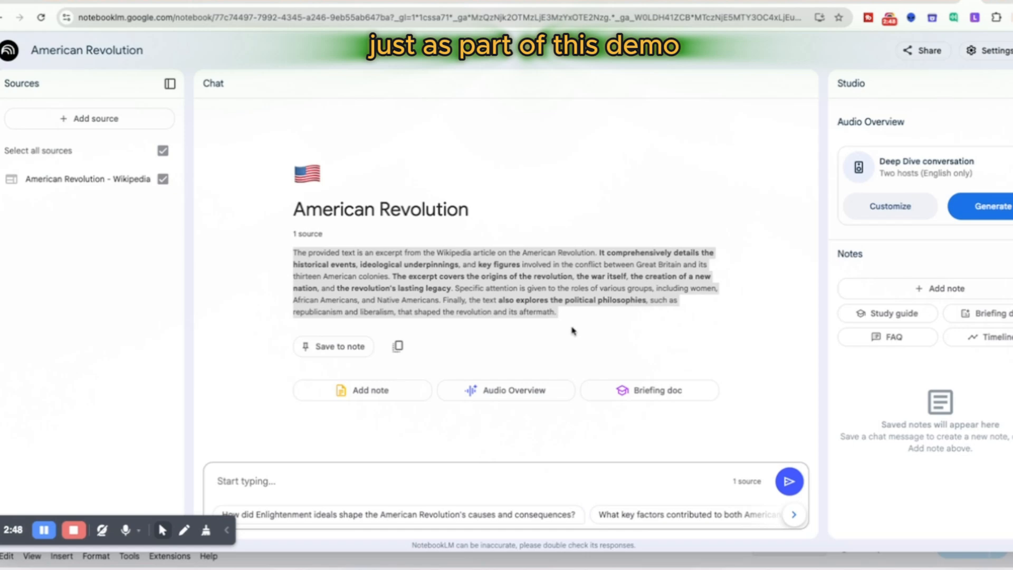
# Step: Go back to the Google results and copy the link address of History.com's American Revolution: Causes and Timeline
pyautogui.click(953, 1)
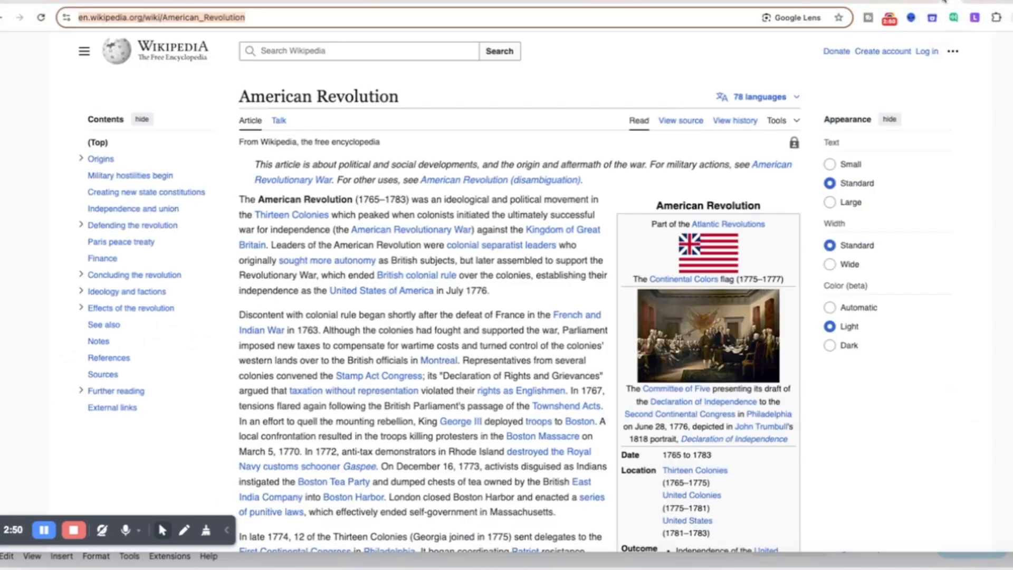
pyautogui.click(2, 18)
pyautogui.scroll(-10, 345, 259)
pyautogui.scroll(-2, 396, 308)
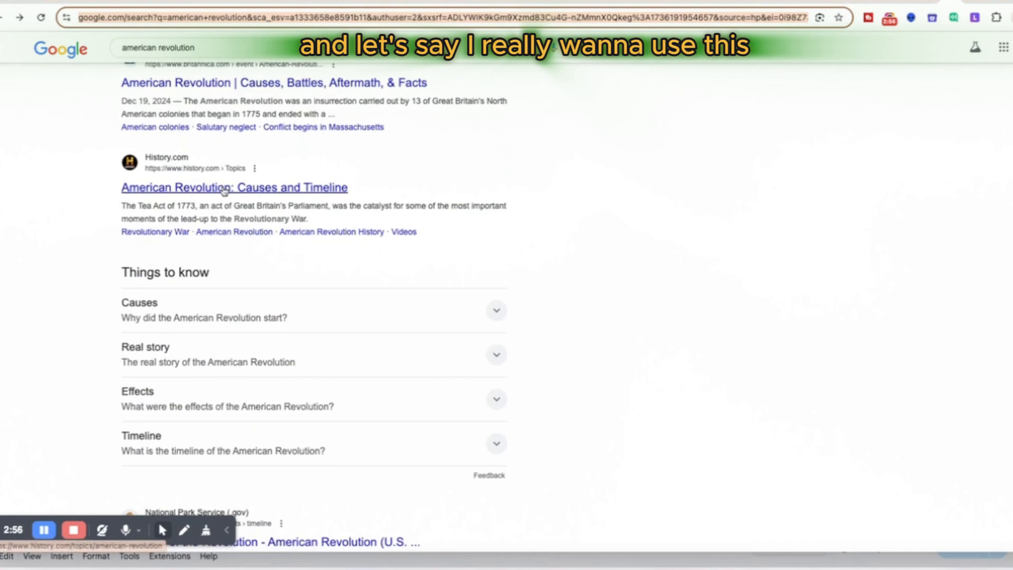
pyautogui.rightClick(226, 186)
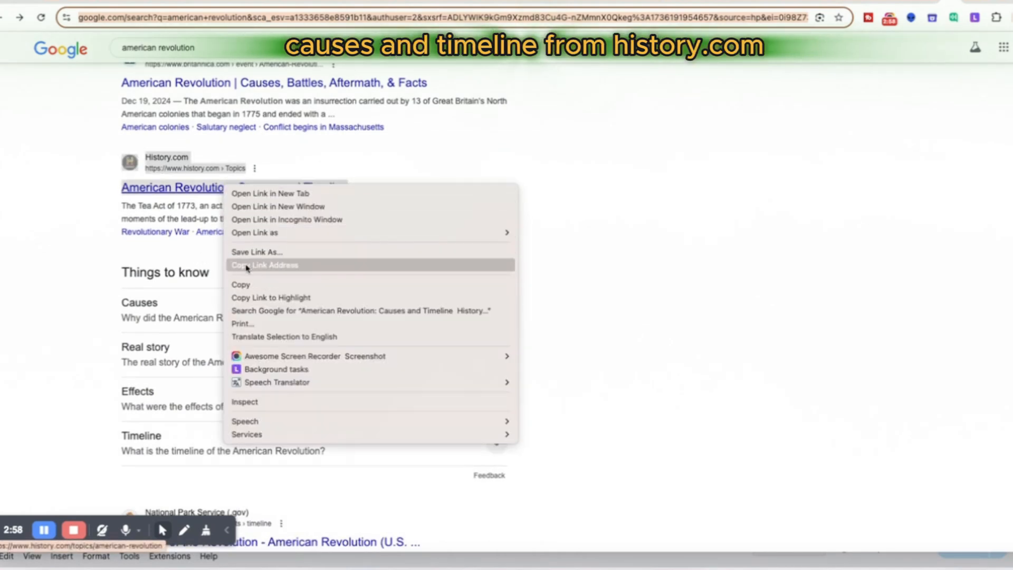
pyautogui.click(244, 265)
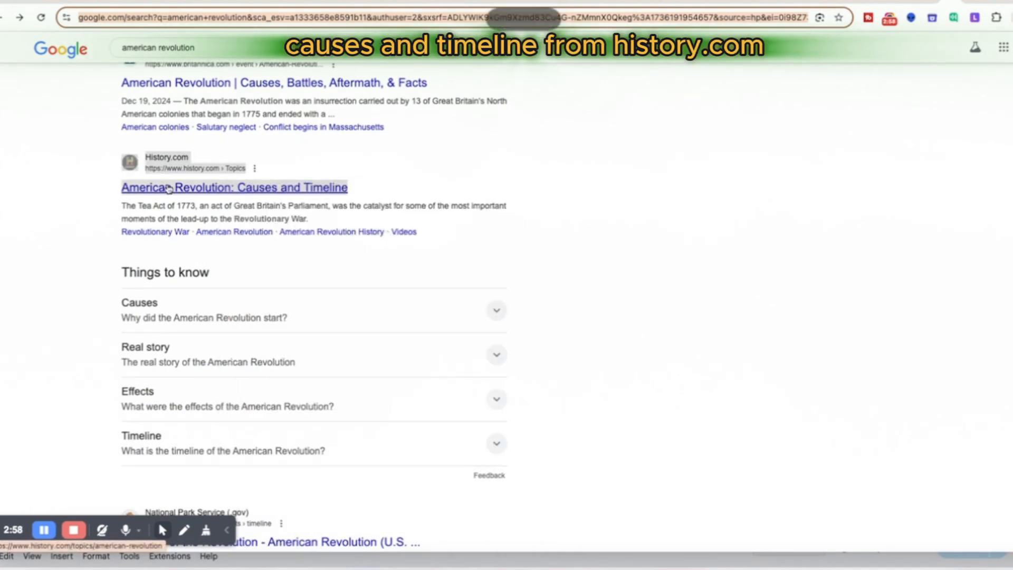
# Step: Add the copied History.com link to the American Revolution notebook as a second website source
pyautogui.click(969, 2)
pyautogui.click(979, 2)
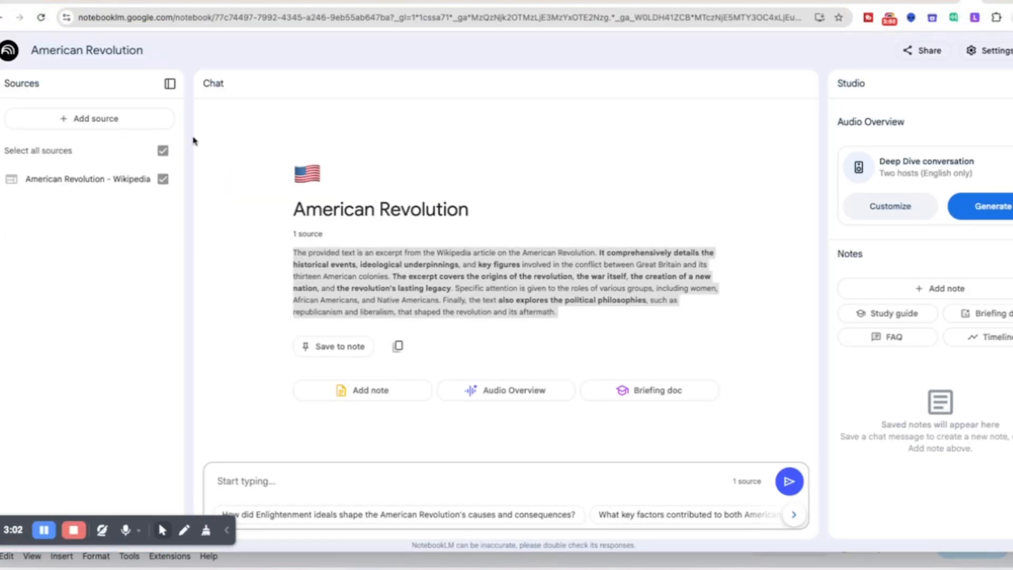
pyautogui.click(95, 118)
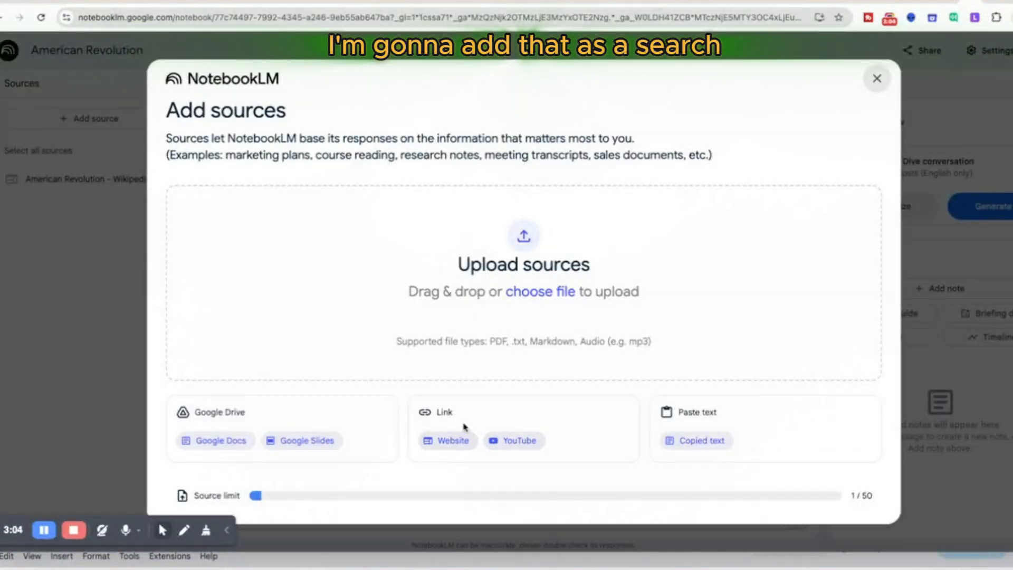
pyautogui.click(451, 441)
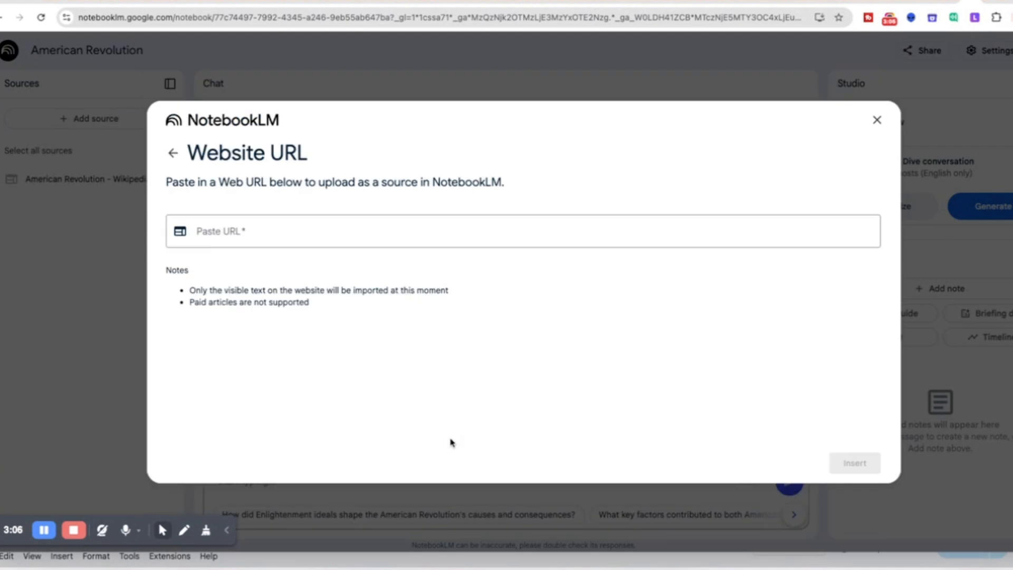
pyautogui.click(223, 233)
pyautogui.rightClick(224, 232)
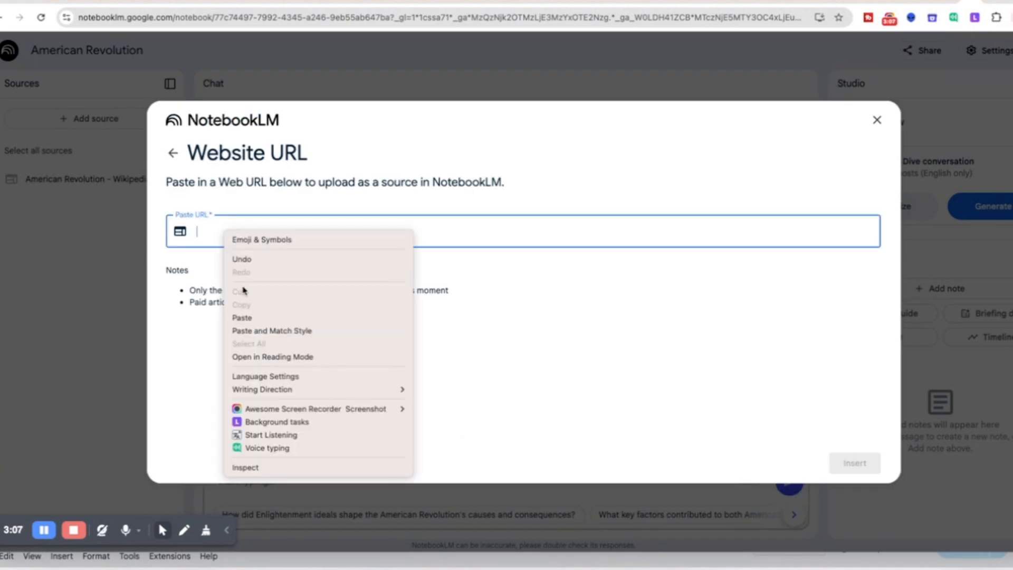
pyautogui.click(252, 319)
pyautogui.click(855, 463)
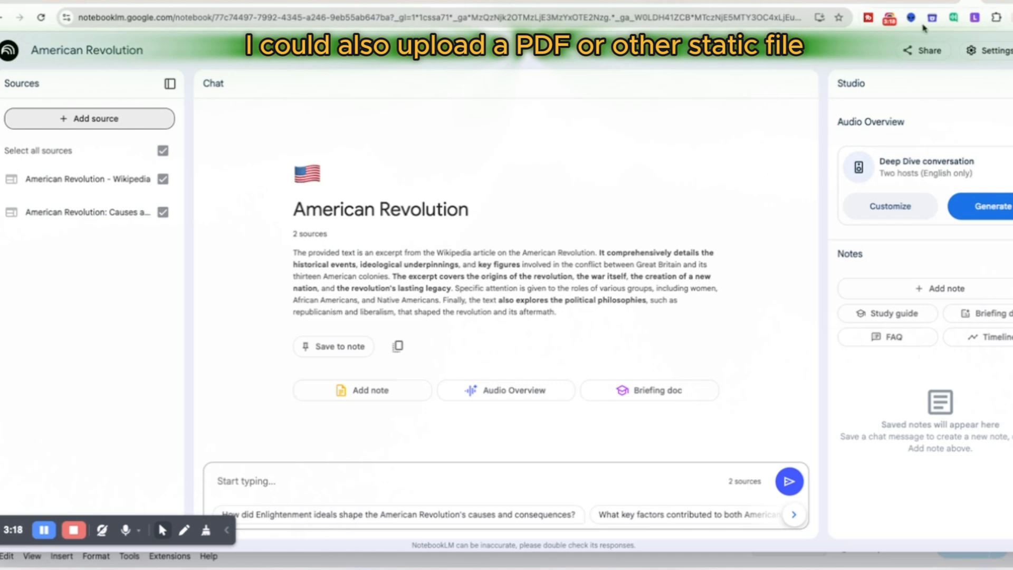
# Step: Return to the Google results for american revolution and find the Videos section
pyautogui.click(956, 2)
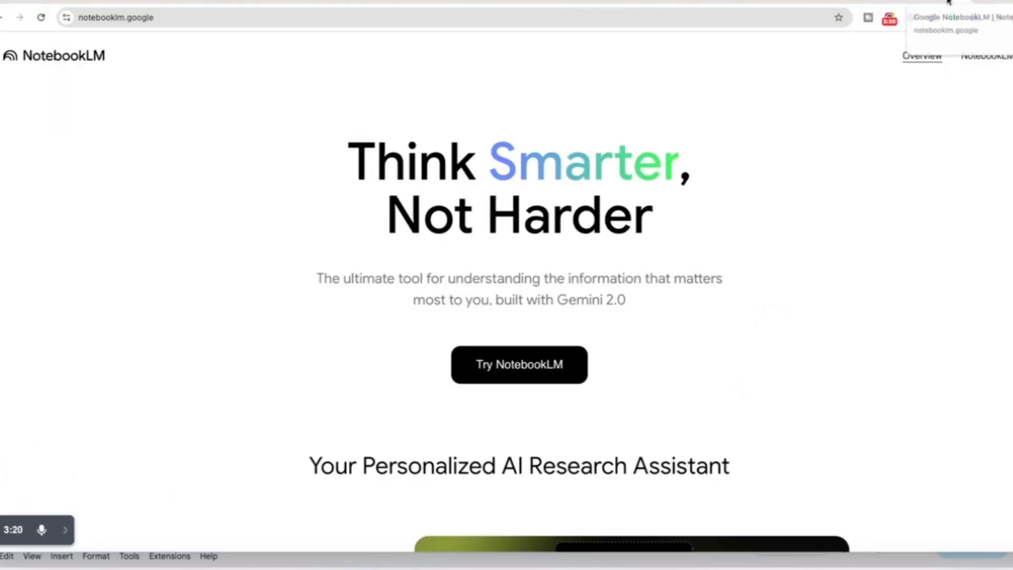
pyautogui.click(956, 3)
pyautogui.scroll(-1, 728, 496)
pyautogui.scroll(-9, 707, 475)
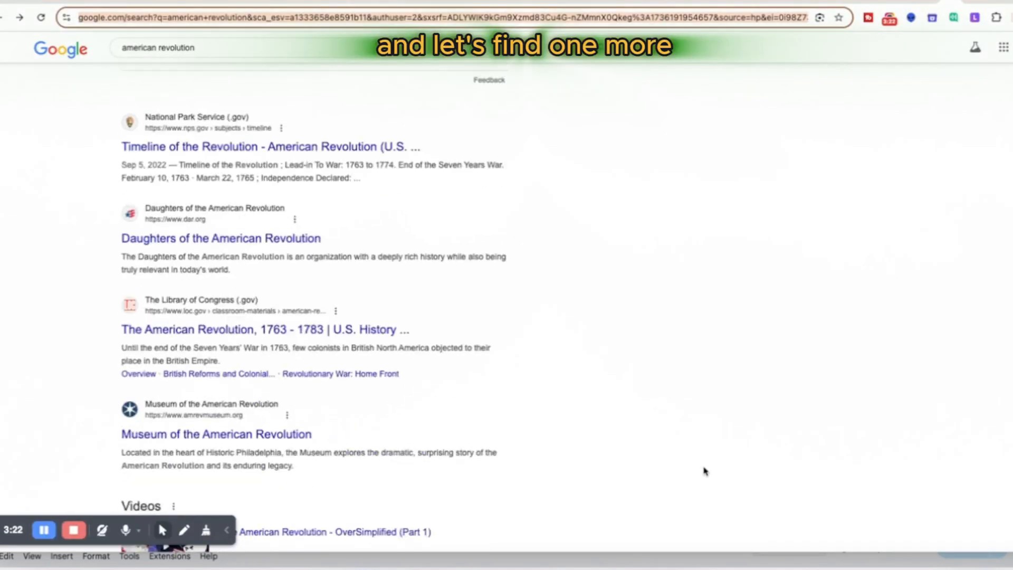
pyautogui.scroll(-3, 674, 445)
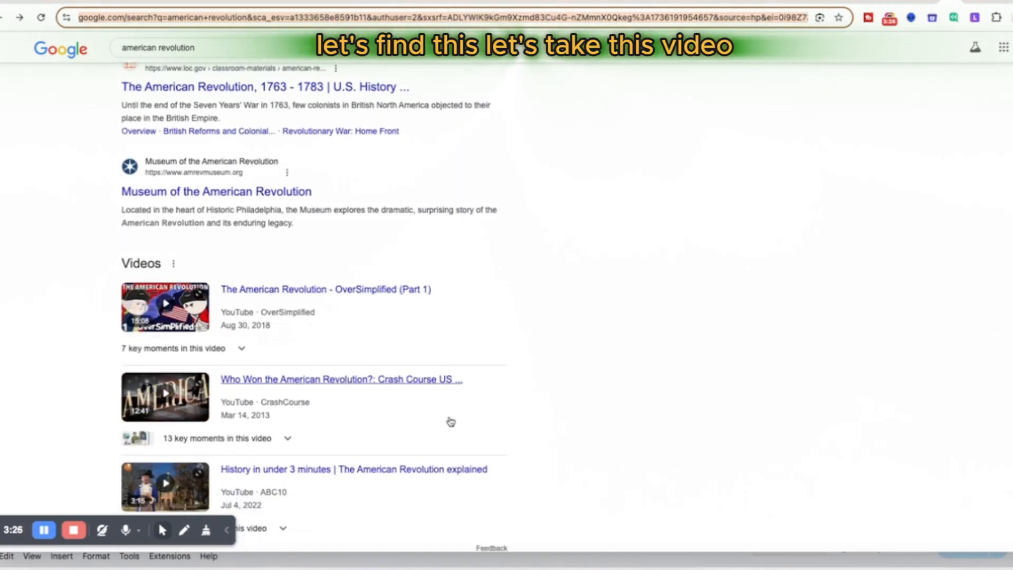
pyautogui.rightClick(320, 381)
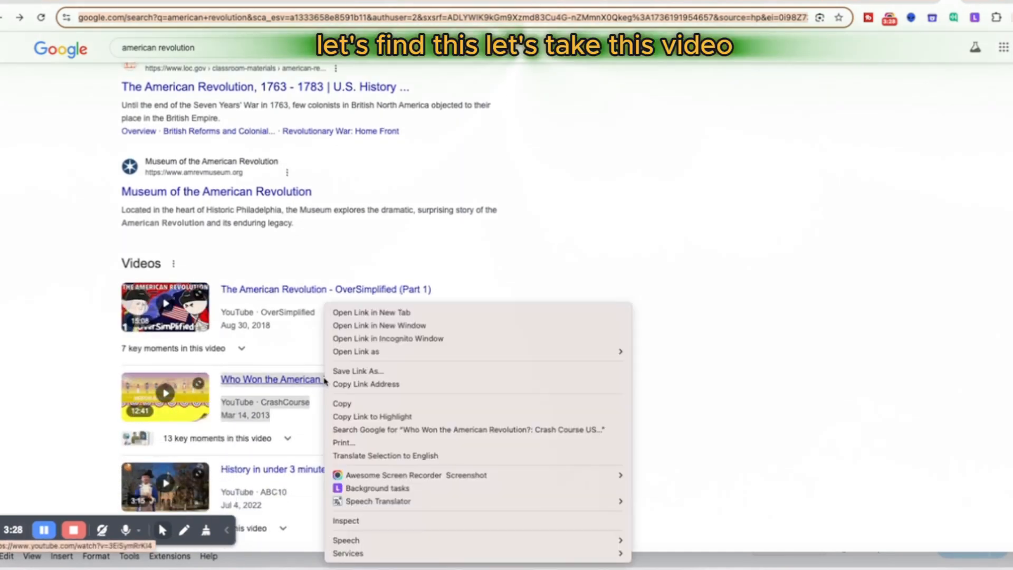
pyautogui.click(311, 382)
pyautogui.rightClick(309, 381)
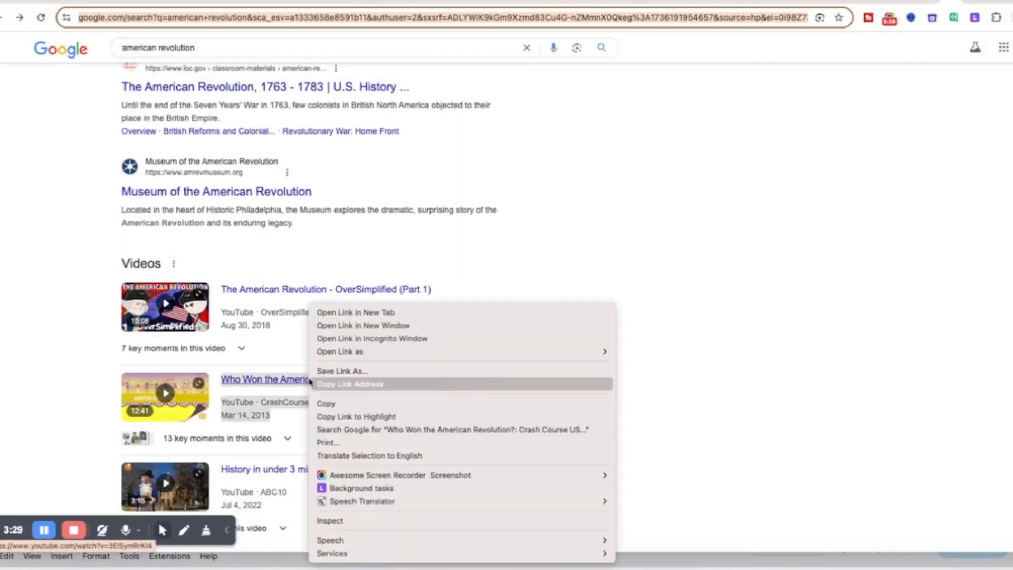
pyautogui.click(273, 295)
# Step: Copy the link address of the video The American Revolution - OverSimplified (Part 1) and return to the American Revolution notebook
pyautogui.rightClick(274, 290)
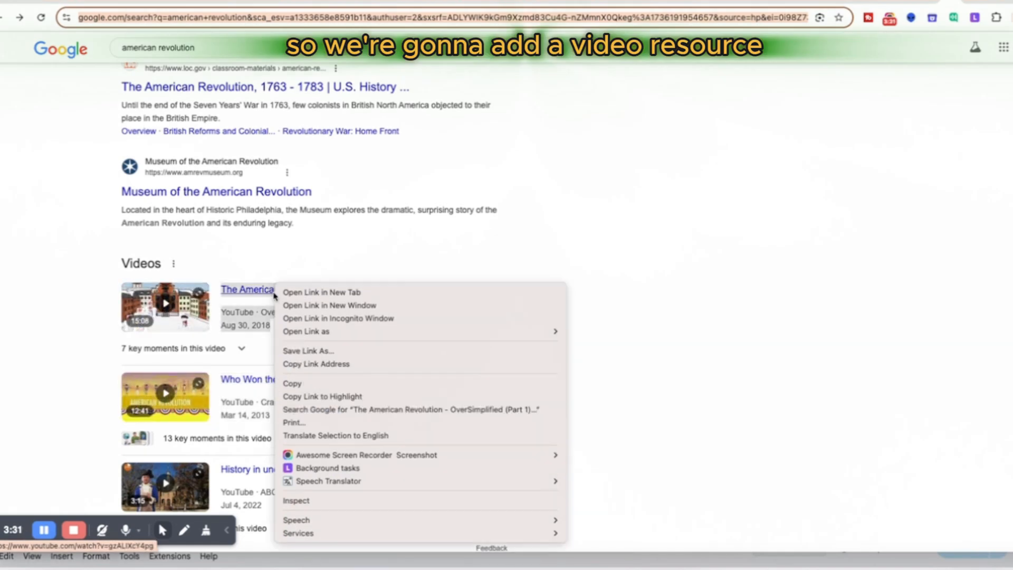
pyautogui.click(299, 365)
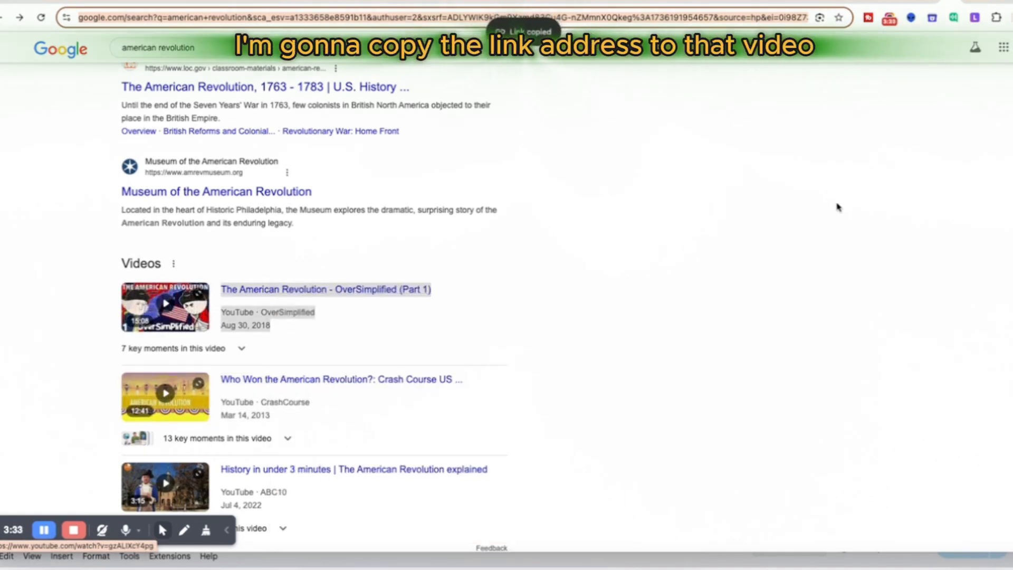
pyautogui.click(978, 2)
pyautogui.click(60, 126)
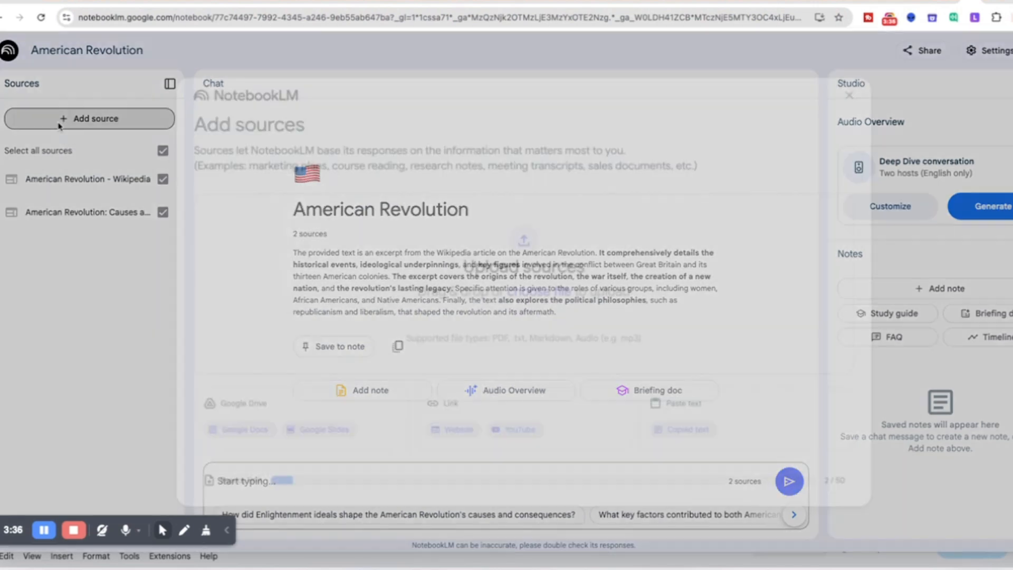
pyautogui.click(447, 444)
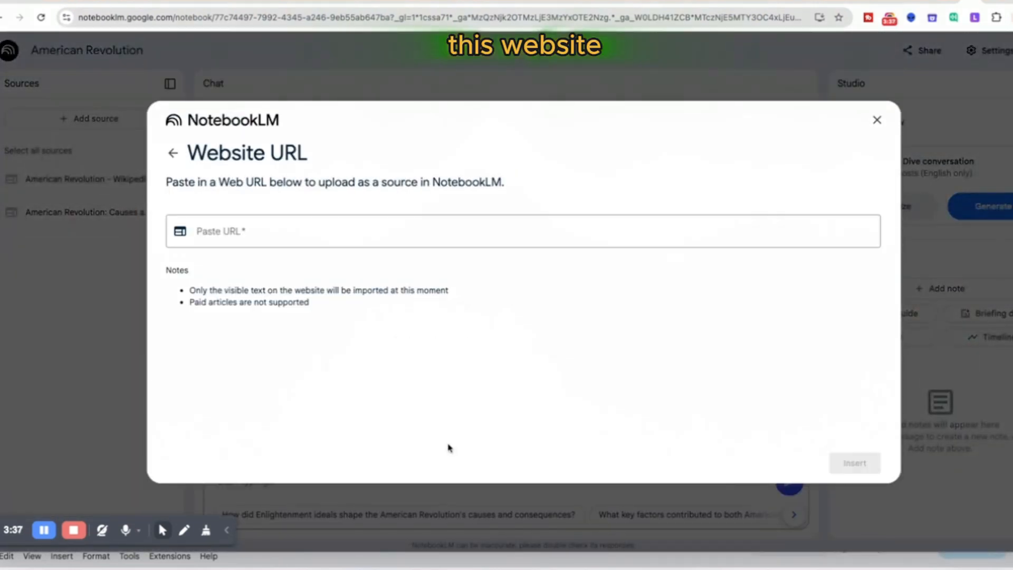
pyautogui.rightClick(252, 233)
pyautogui.click(281, 318)
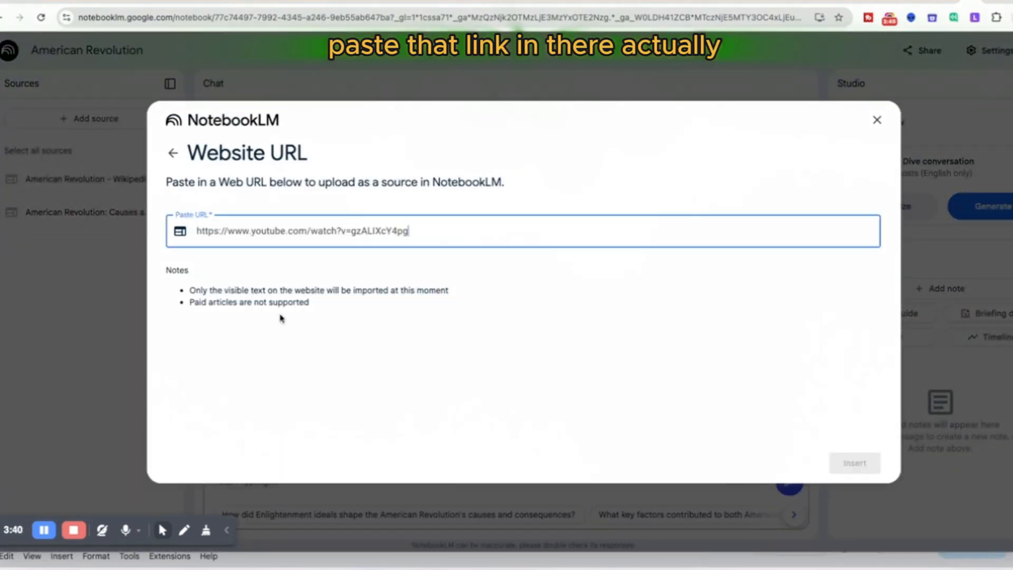
pyautogui.click(877, 120)
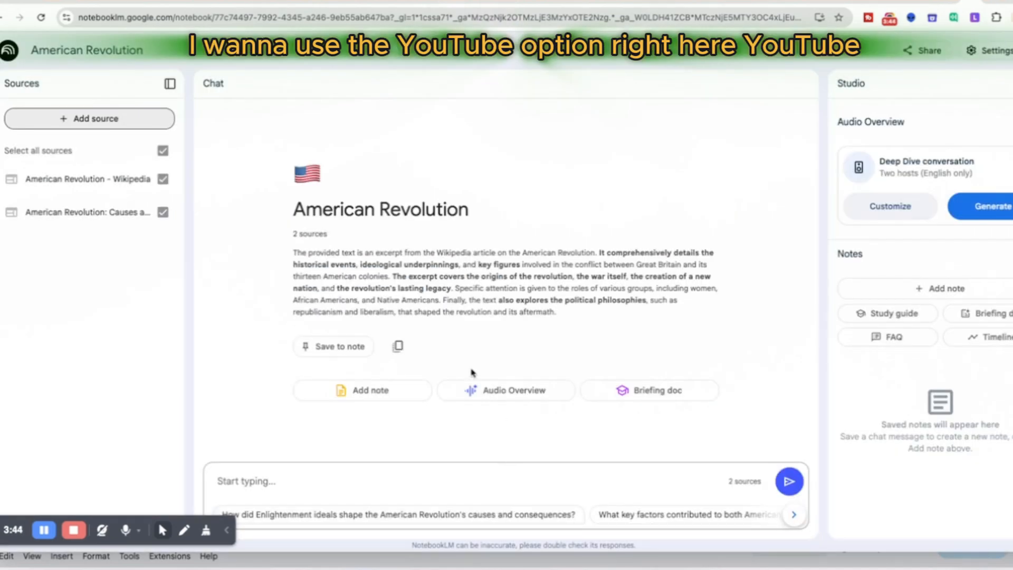
pyautogui.click(119, 126)
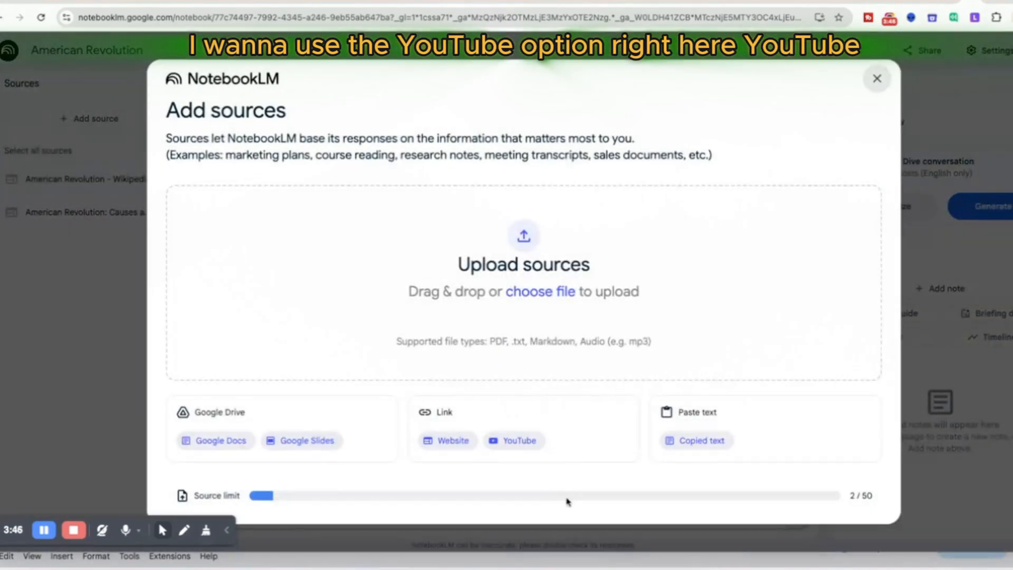
pyautogui.click(525, 448)
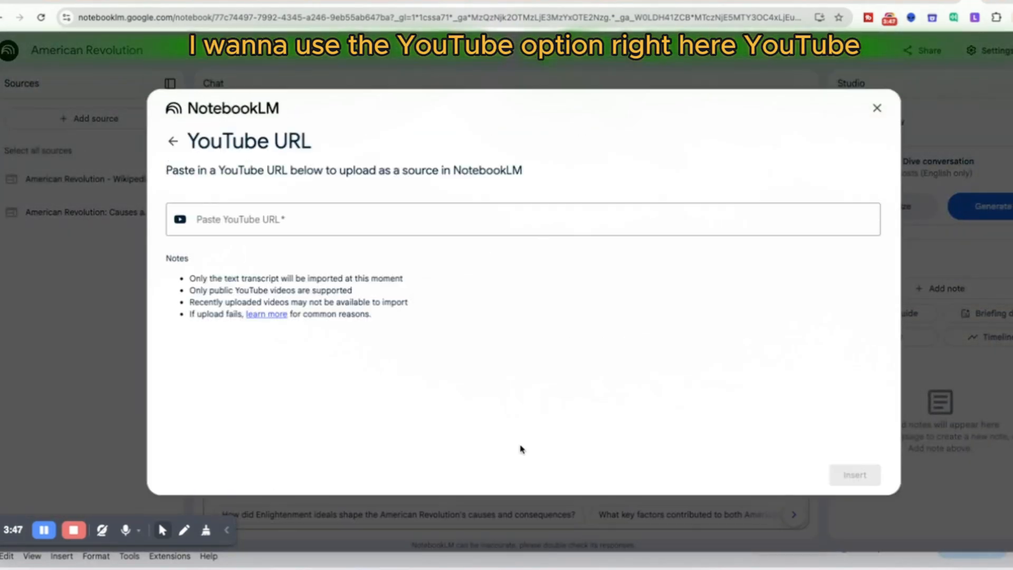
pyautogui.rightClick(273, 220)
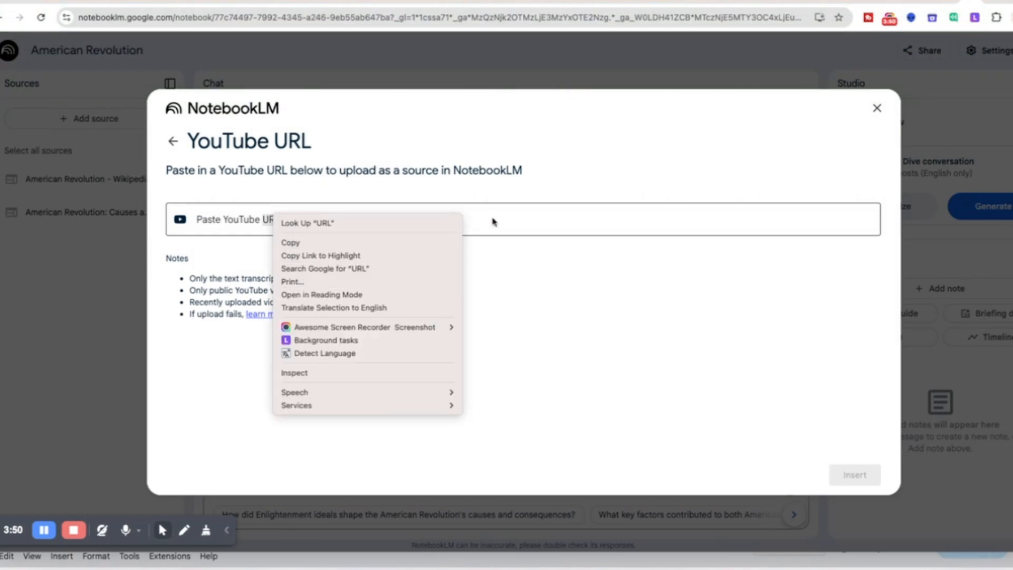
pyautogui.click(436, 219)
pyautogui.rightClick(271, 219)
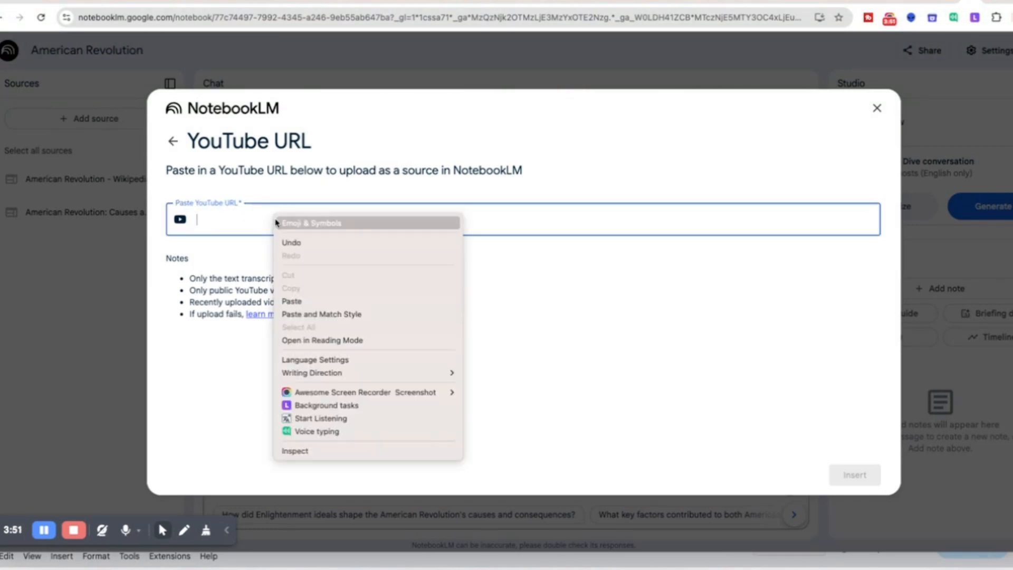
pyautogui.click(297, 300)
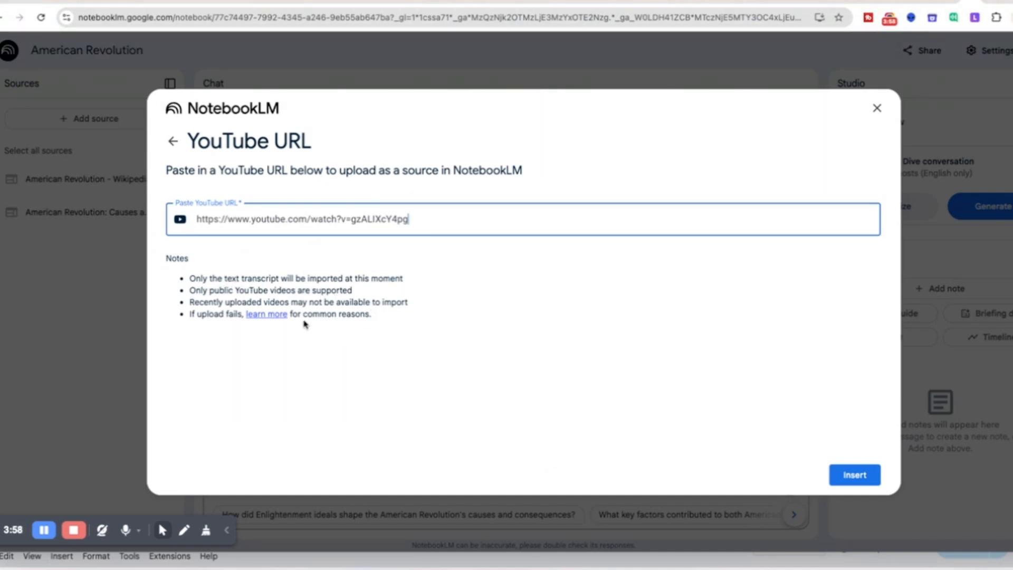
pyautogui.click(847, 475)
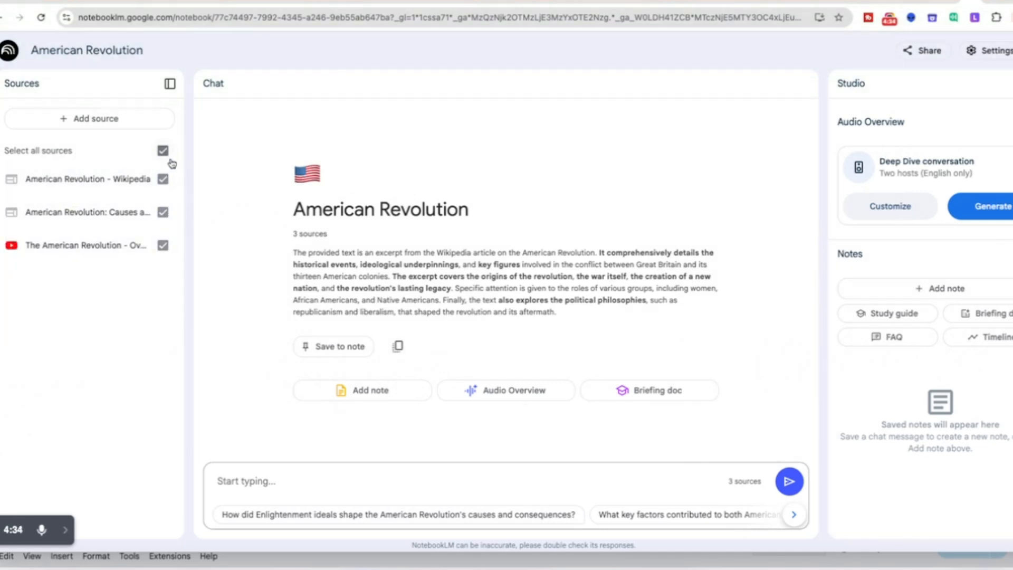
# Step: Ask the suggested question on how Enlightenment ideals shaped the American Revolution's causes and consequences, and read through the answer
pyautogui.click(369, 517)
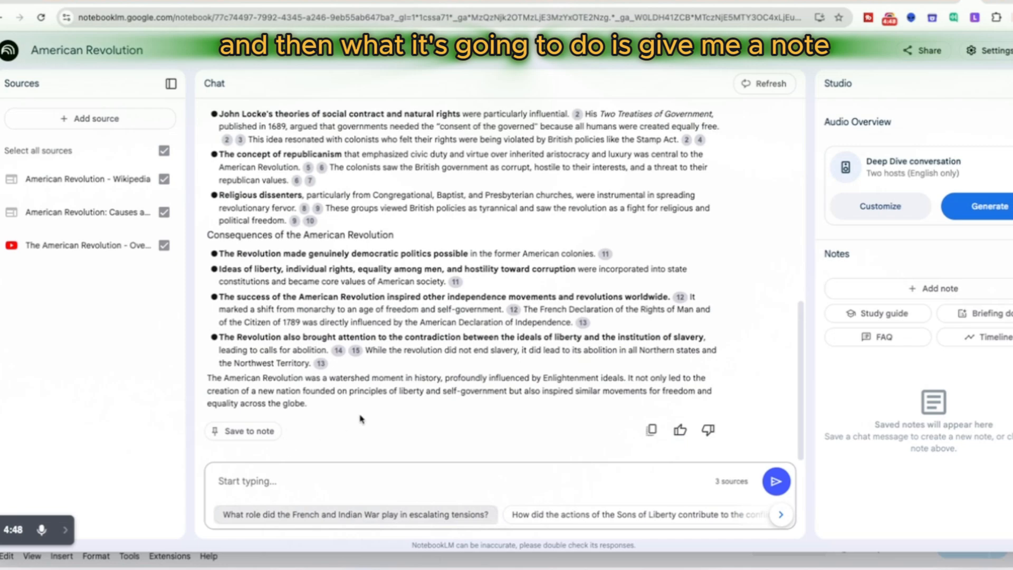
pyautogui.scroll(3, 395, 402)
pyautogui.scroll(4, 393, 403)
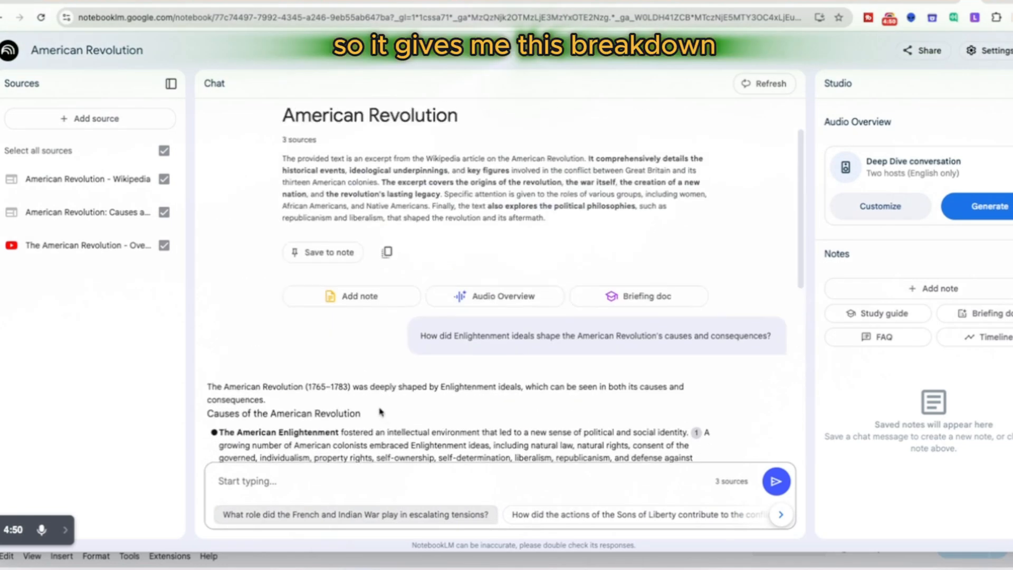
pyautogui.scroll(-5, 378, 414)
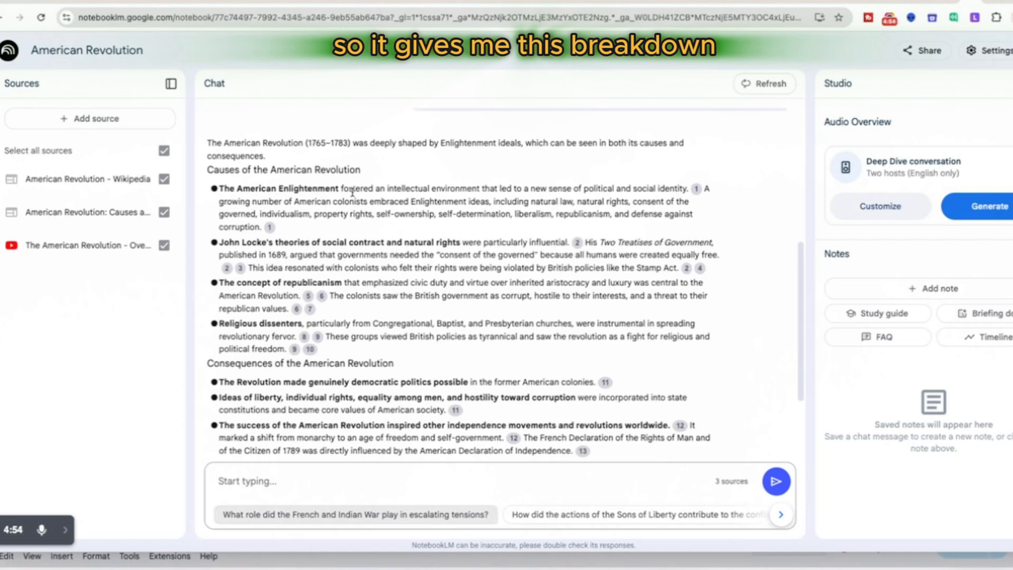
pyautogui.scroll(-2, 344, 237)
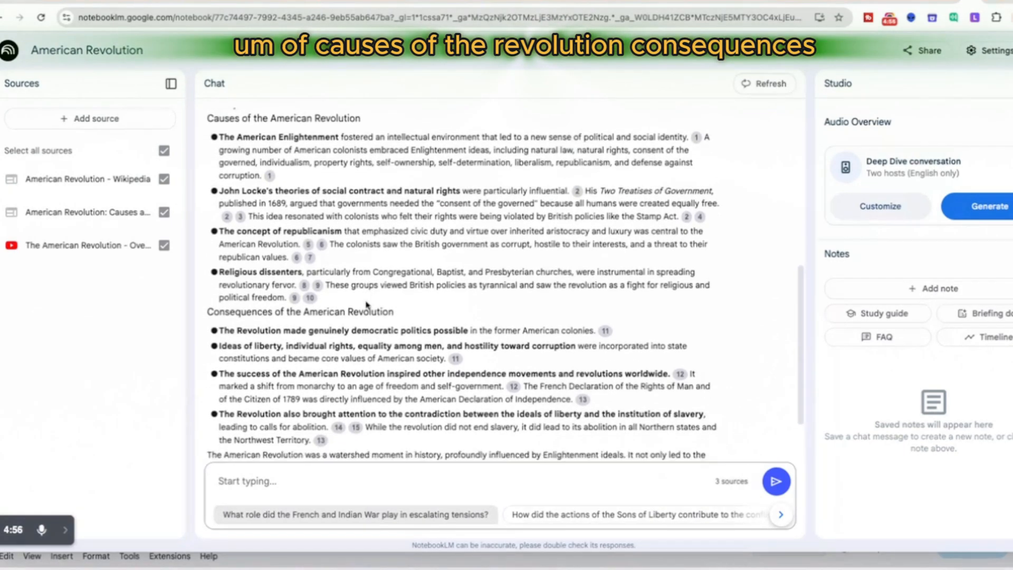
pyautogui.scroll(1, 276, 294)
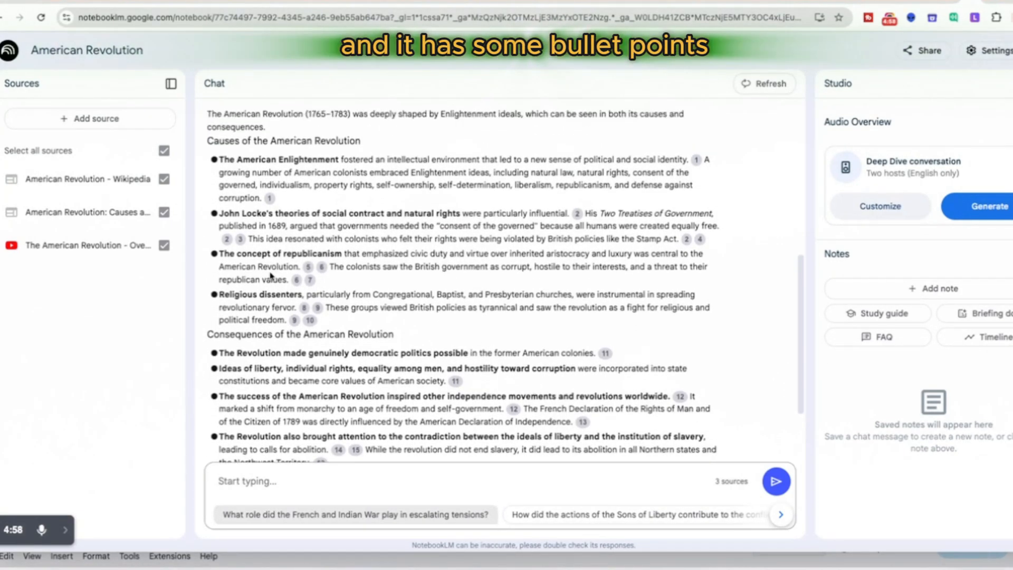
pyautogui.moveTo(270, 200)
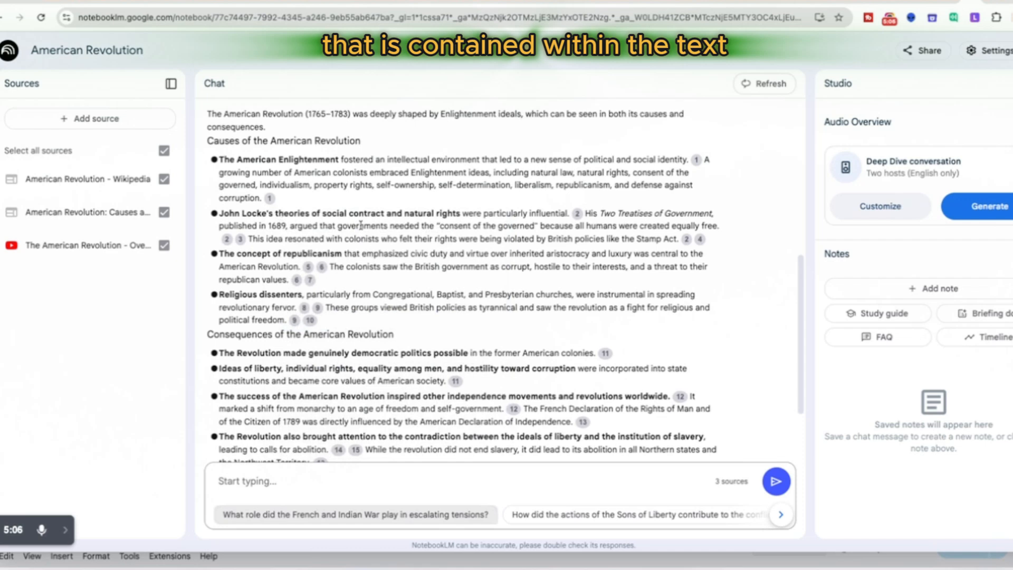
pyautogui.scroll(-2, 426, 348)
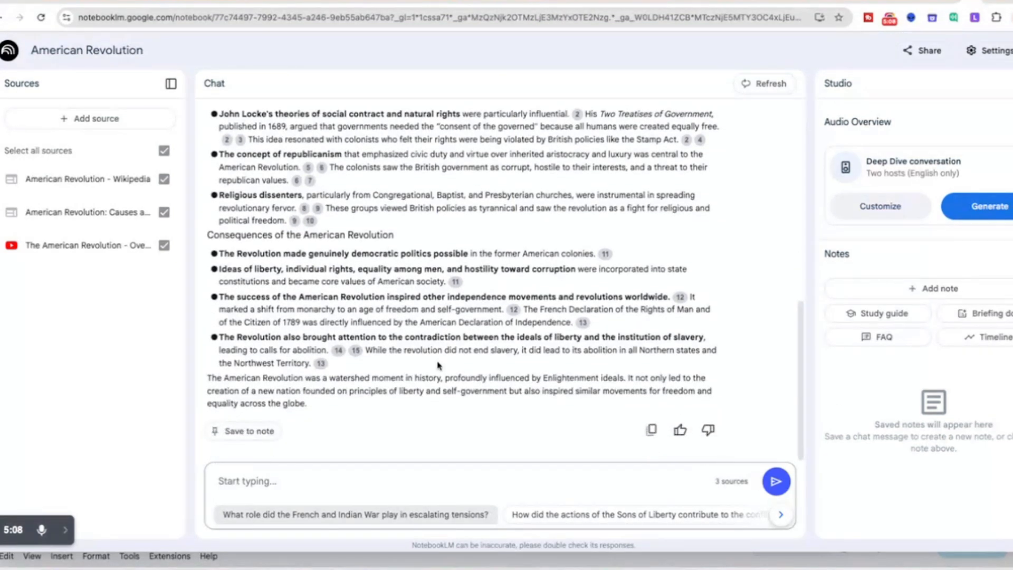
# Step: Rate the answer about Enlightenment ideals as a good response and save it to a note
pyautogui.click(680, 431)
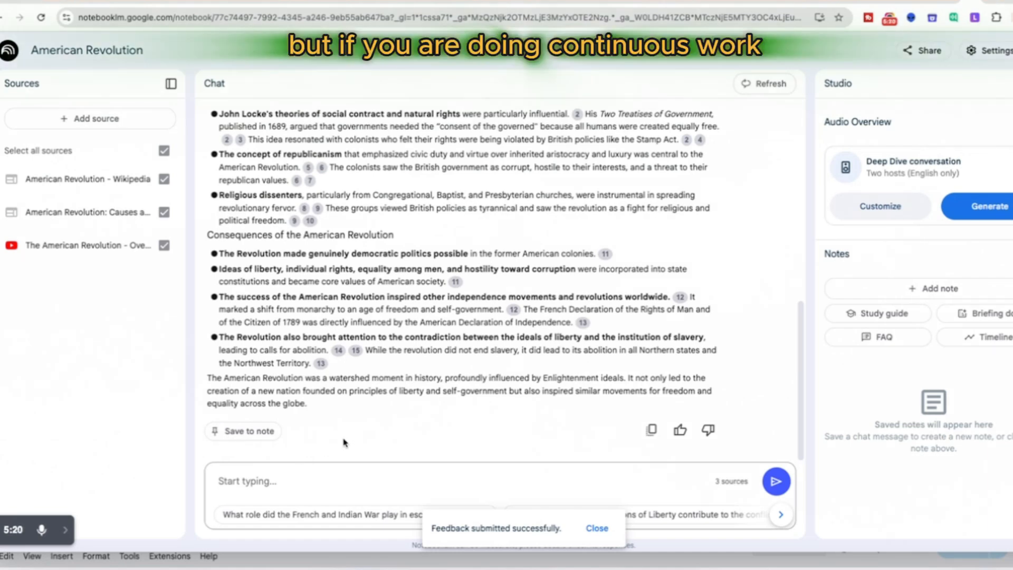
pyautogui.click(248, 433)
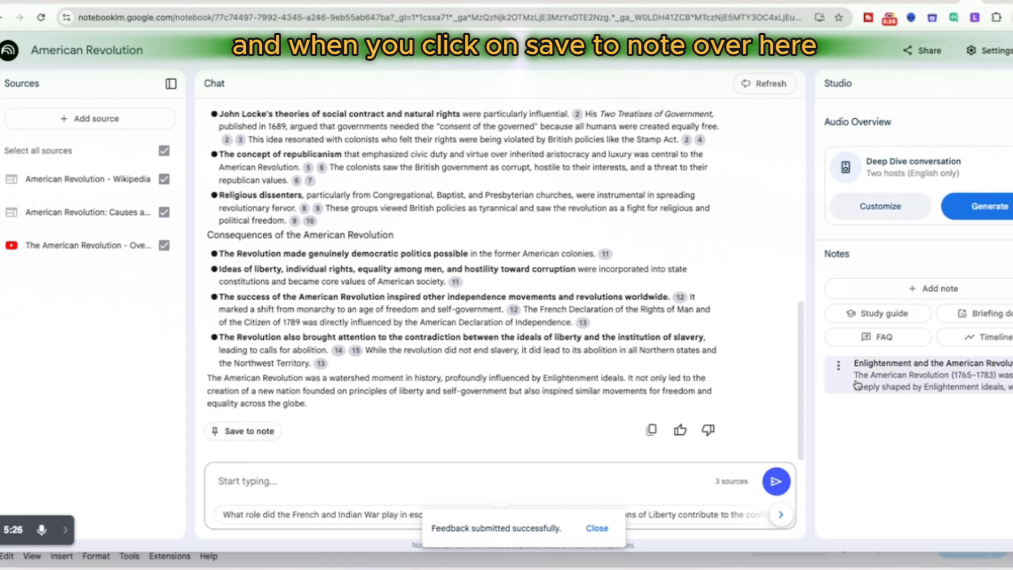
# Step: Open the saved note Enlightenment and the American Revolution and read through its text
pyautogui.click(887, 389)
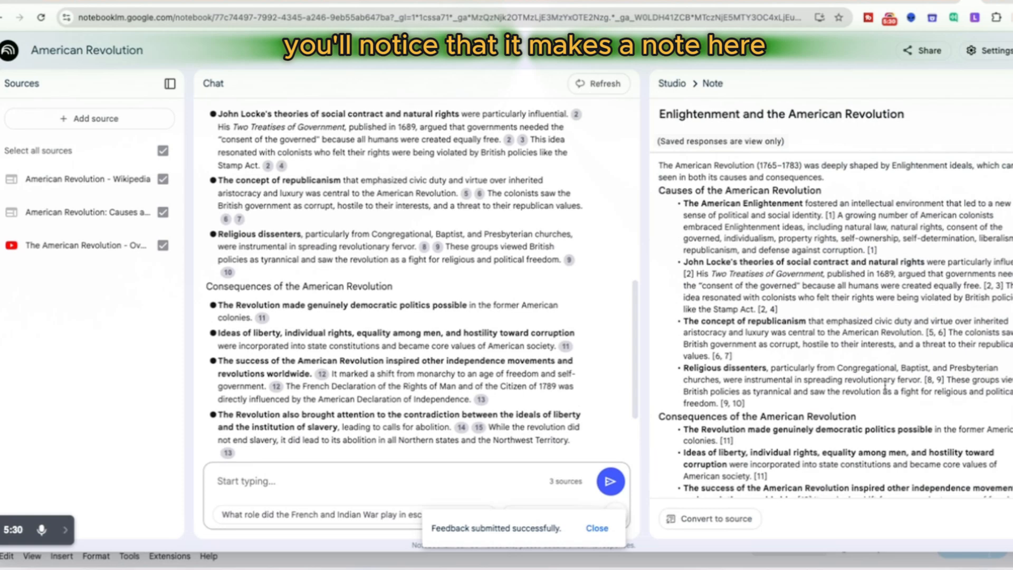
pyautogui.scroll(-3, 847, 421)
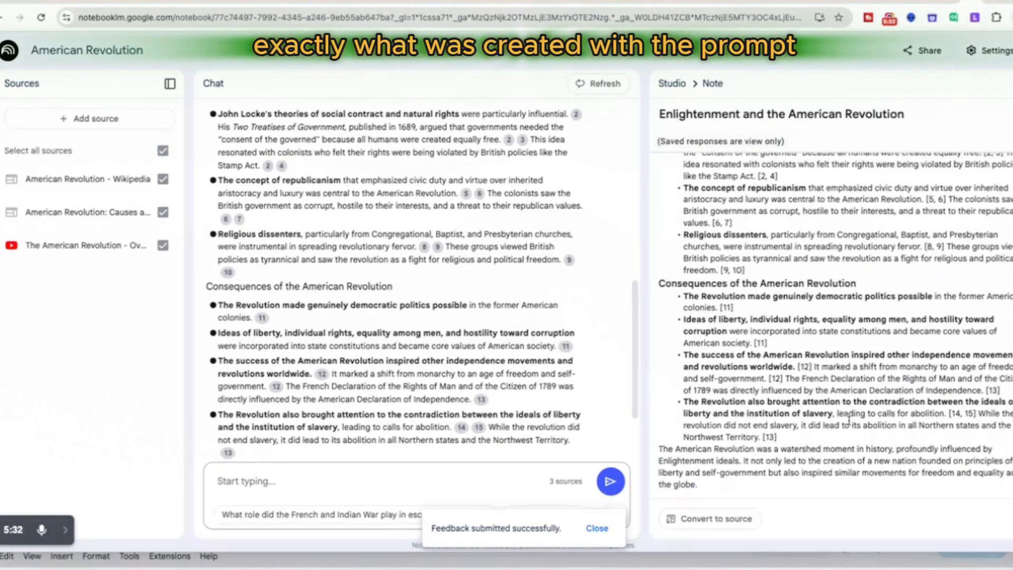
pyautogui.scroll(3, 851, 422)
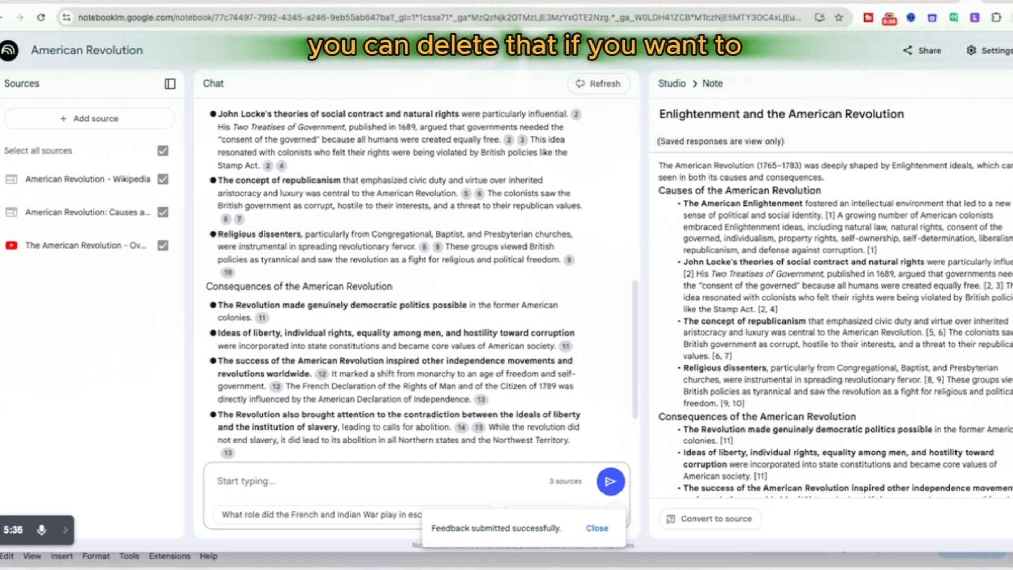
pyautogui.click(1011, 84)
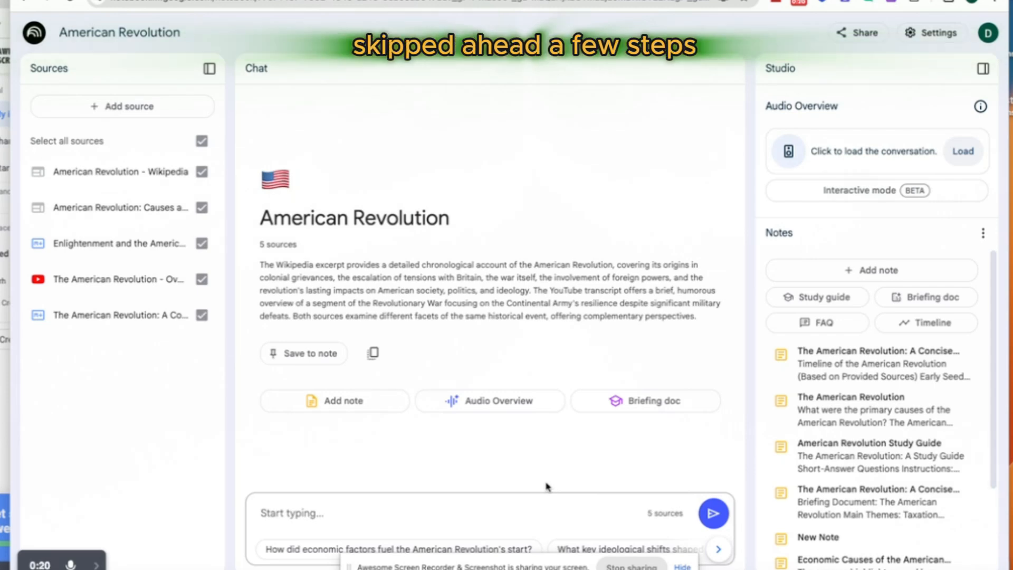
# Step: Check which source types can be added to the notebook, without adding one
pyautogui.click(112, 109)
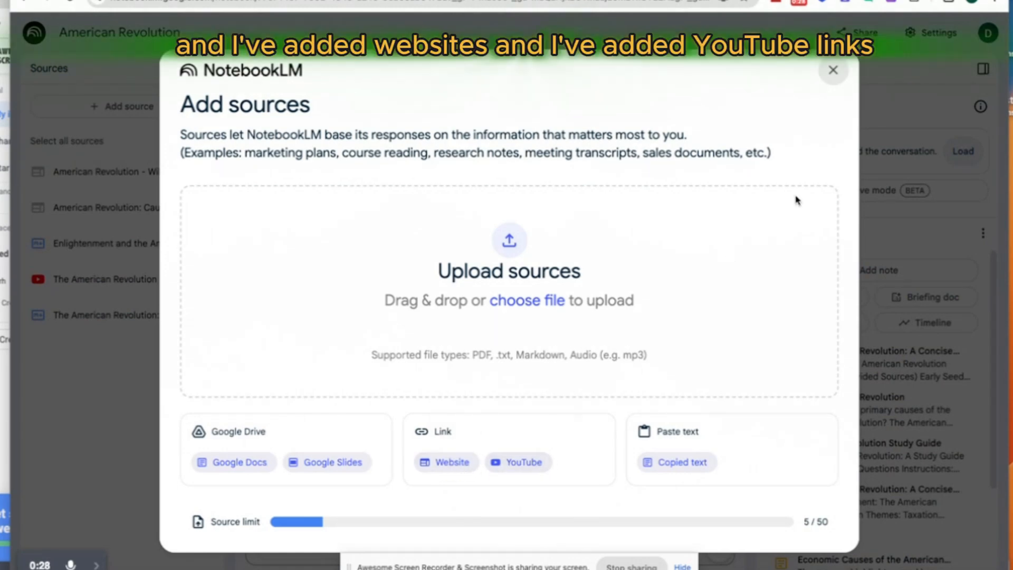
pyautogui.click(833, 71)
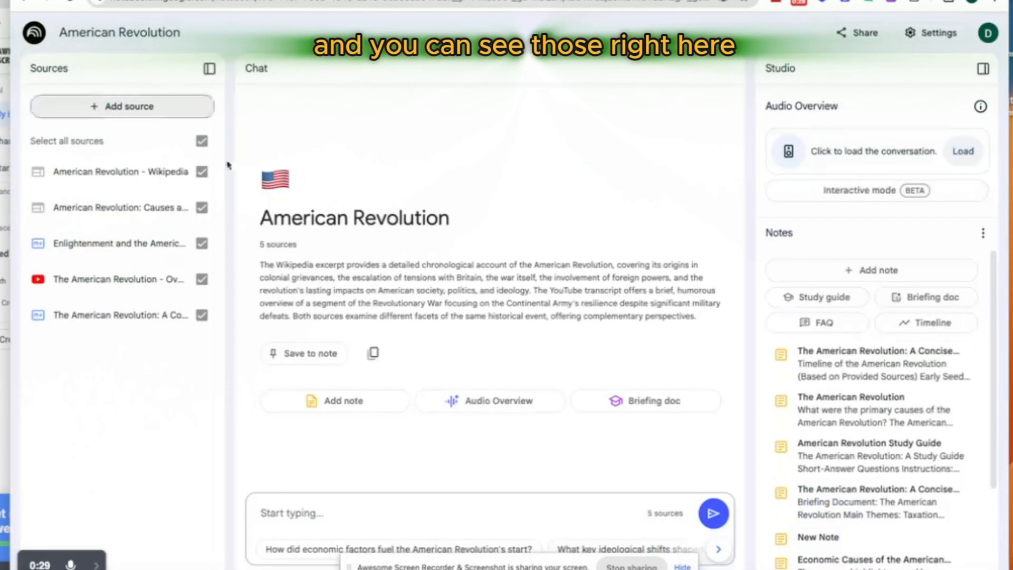
# Step: Deselect all sources in the notebook and select only the American Revolution YouTube video source
pyautogui.click(201, 142)
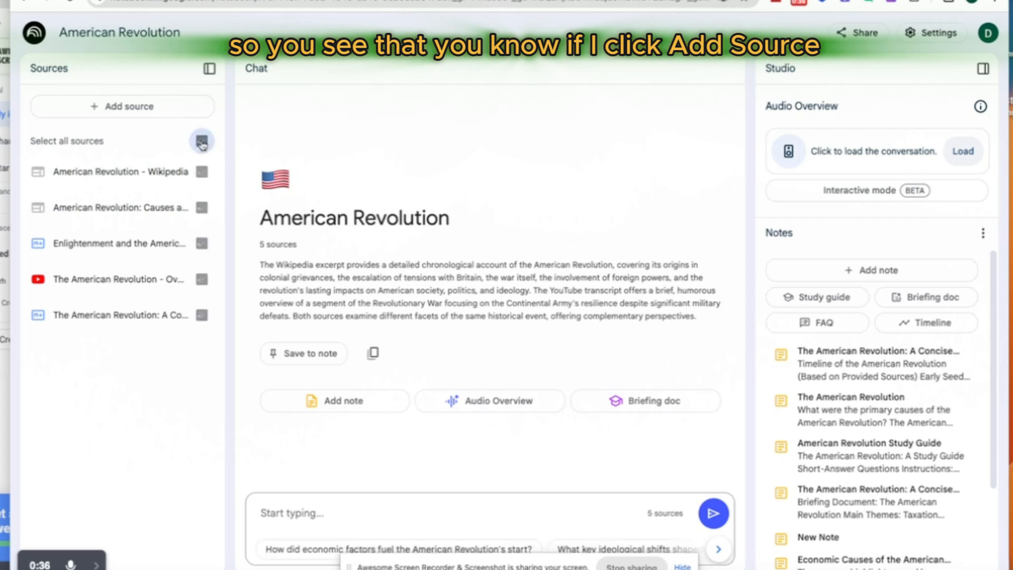
pyautogui.click(201, 142)
pyautogui.click(201, 142)
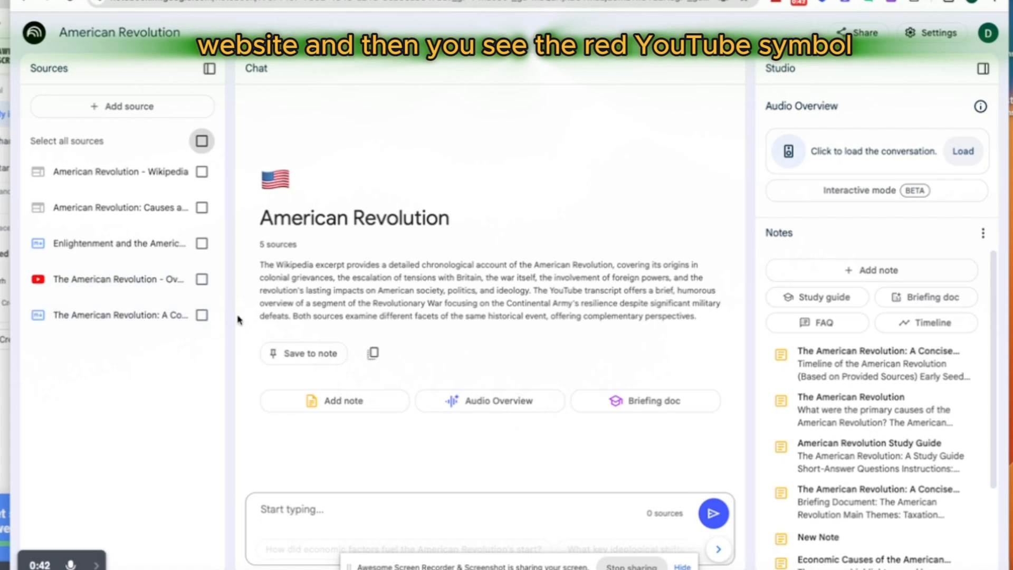
pyautogui.click(202, 281)
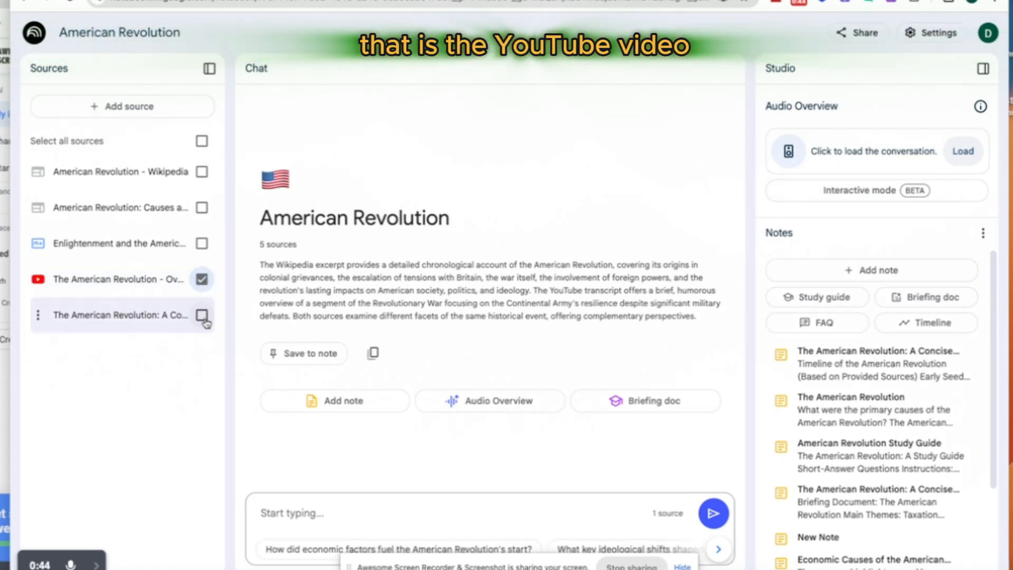
# Step: Select all sources, ask the suggested question "How did economic factors fuel the American Revolution's start?" and read through the answer
pyautogui.click(201, 142)
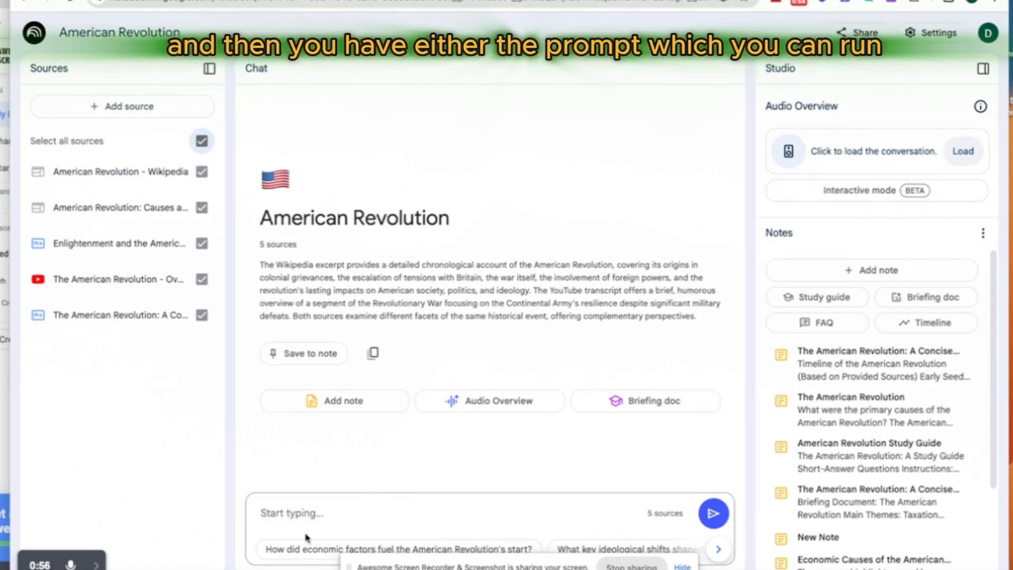
pyautogui.click(314, 551)
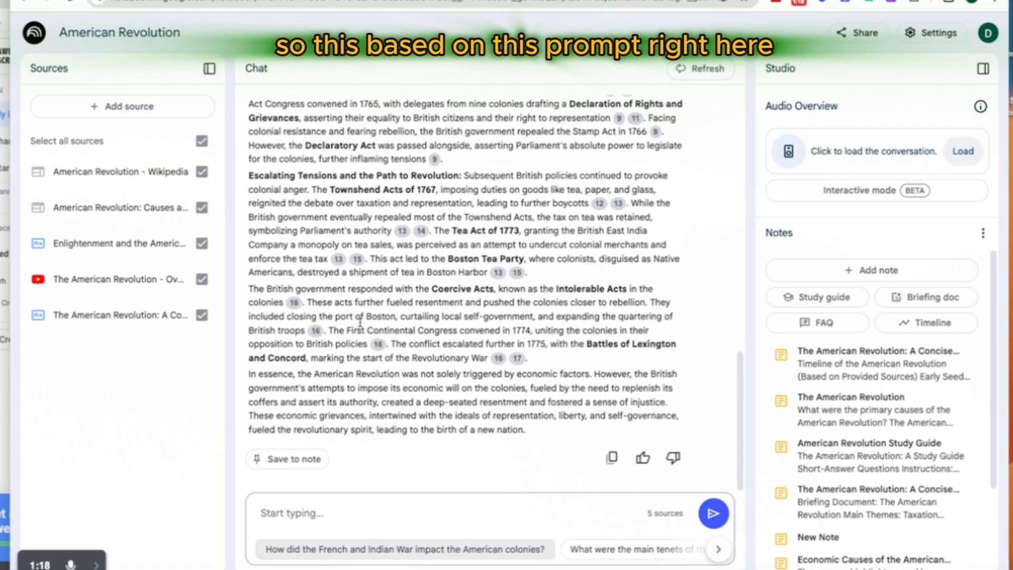
pyautogui.scroll(10, 368, 384)
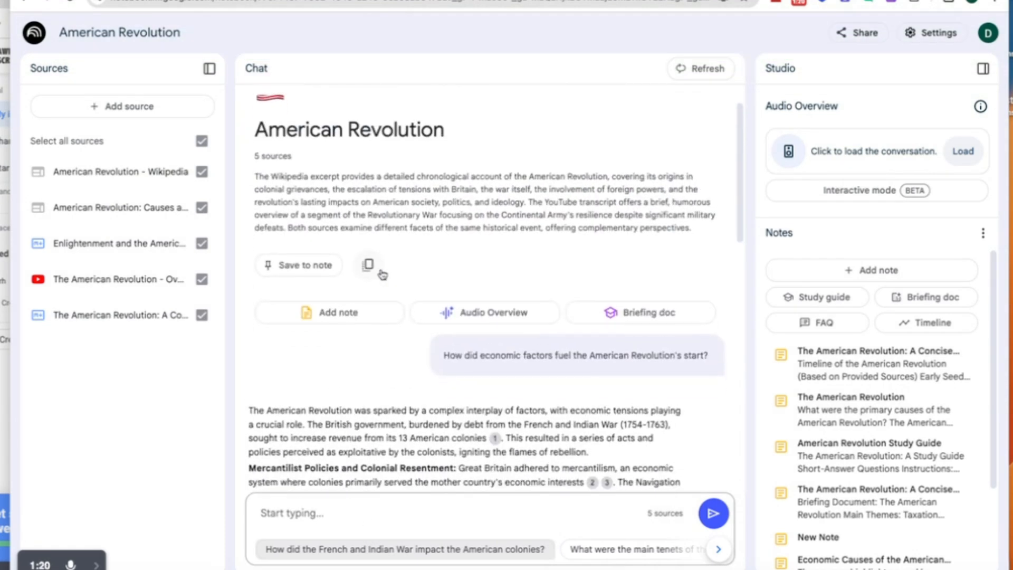
pyautogui.scroll(-3, 382, 272)
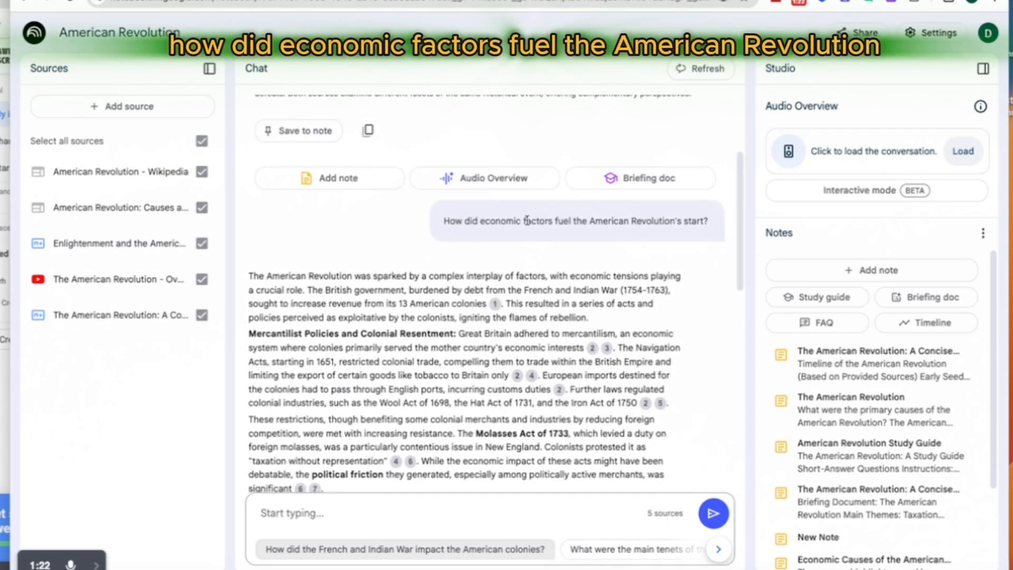
pyautogui.scroll(-4, 576, 387)
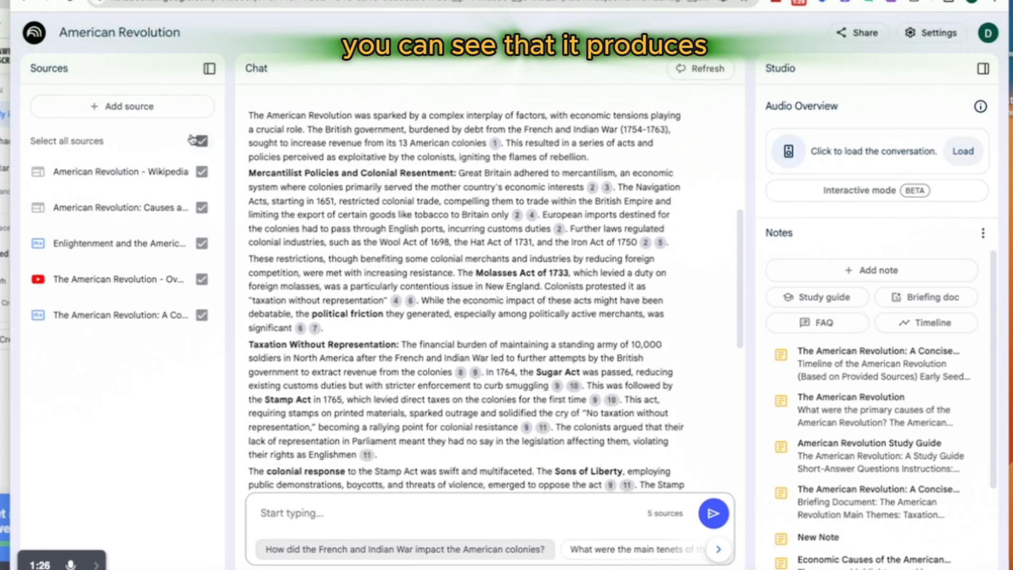
pyautogui.scroll(-5, 401, 396)
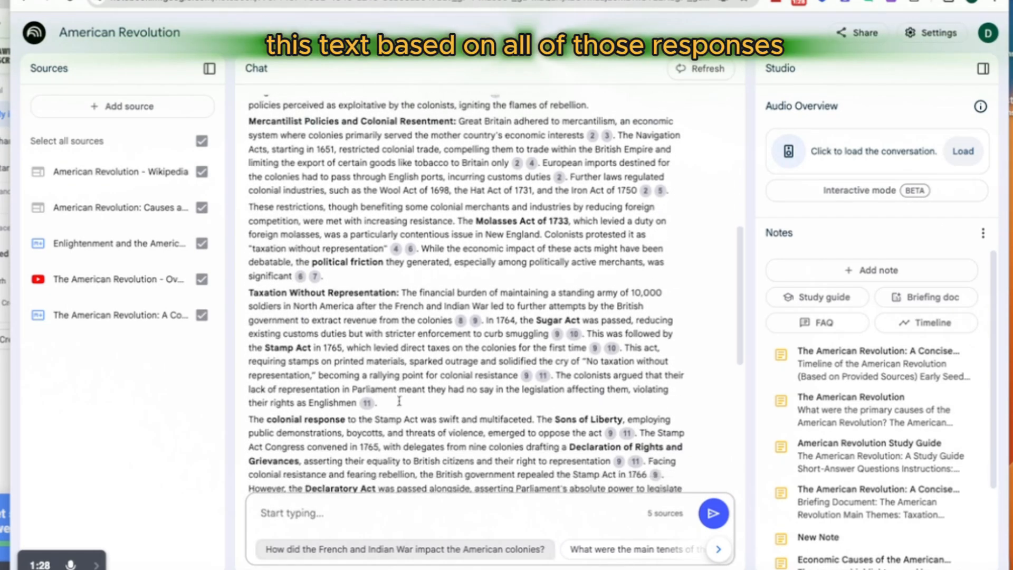
pyautogui.scroll(-3, 406, 406)
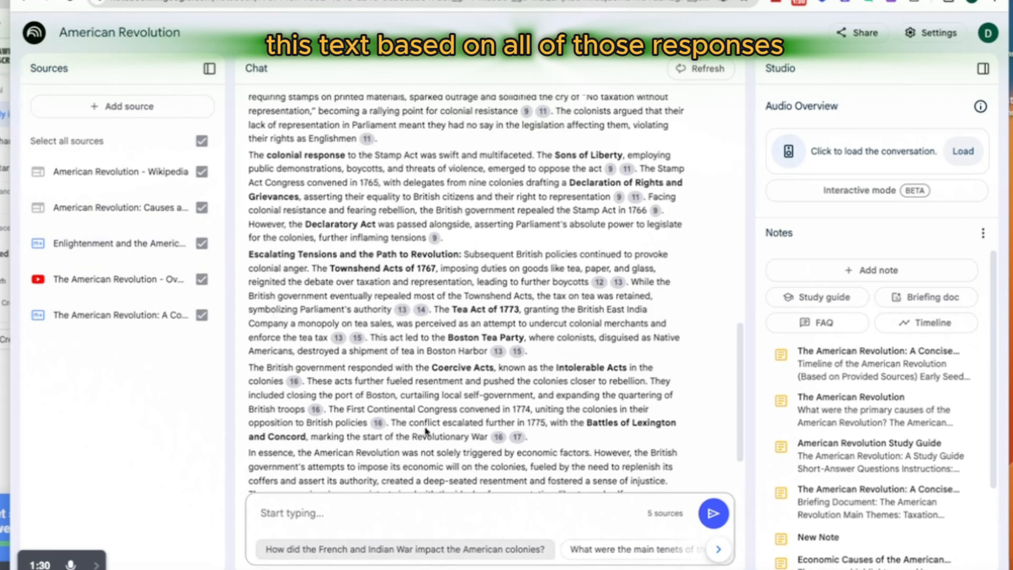
pyautogui.scroll(-2, 442, 369)
# Step: Copy the question about economic factors from the chat and paste it into the prompt box as a custom prompt
pyautogui.scroll(15, 425, 311)
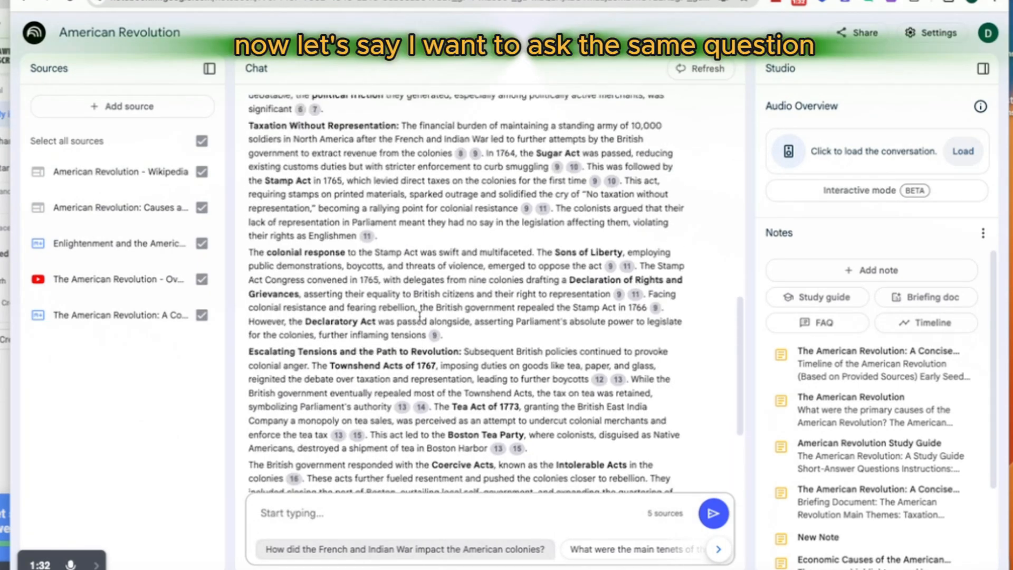
pyautogui.moveTo(443, 364); pyautogui.dragTo(711, 373)
pyautogui.rightClick(711, 373)
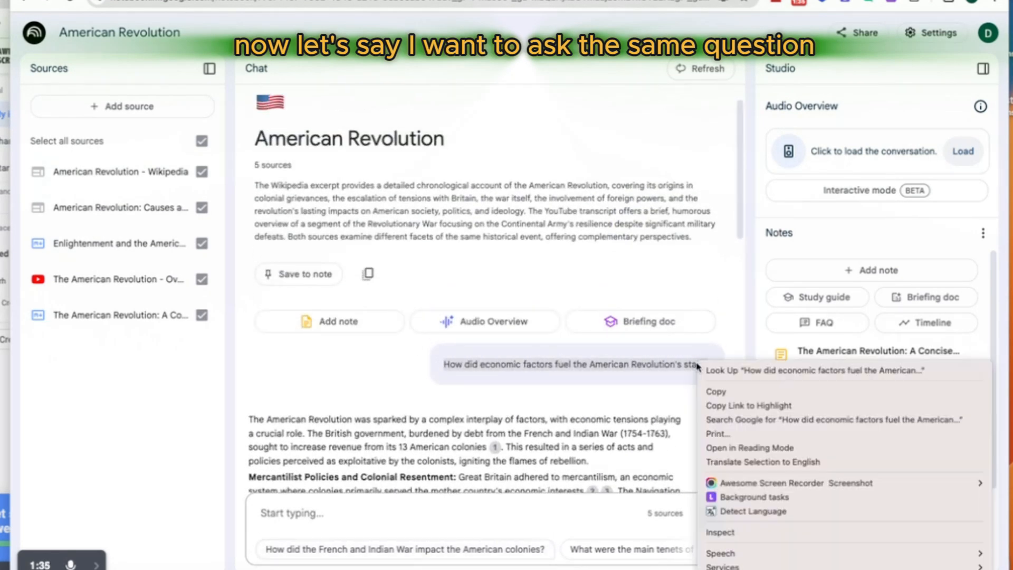
pyautogui.click(710, 396)
pyautogui.scroll(-3, 406, 367)
pyautogui.scroll(-4, 406, 368)
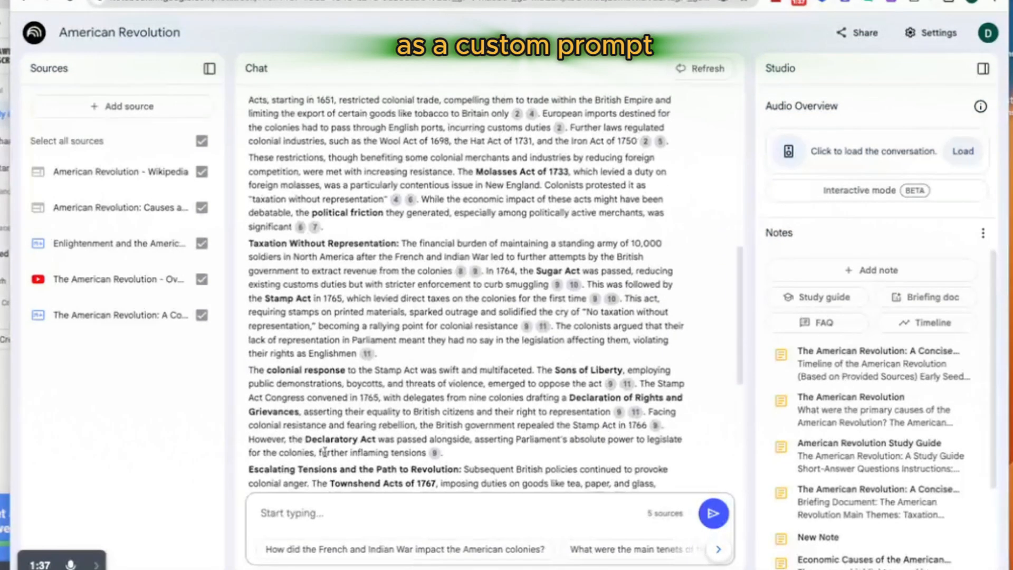
pyautogui.rightClick(306, 513)
pyautogui.click(324, 413)
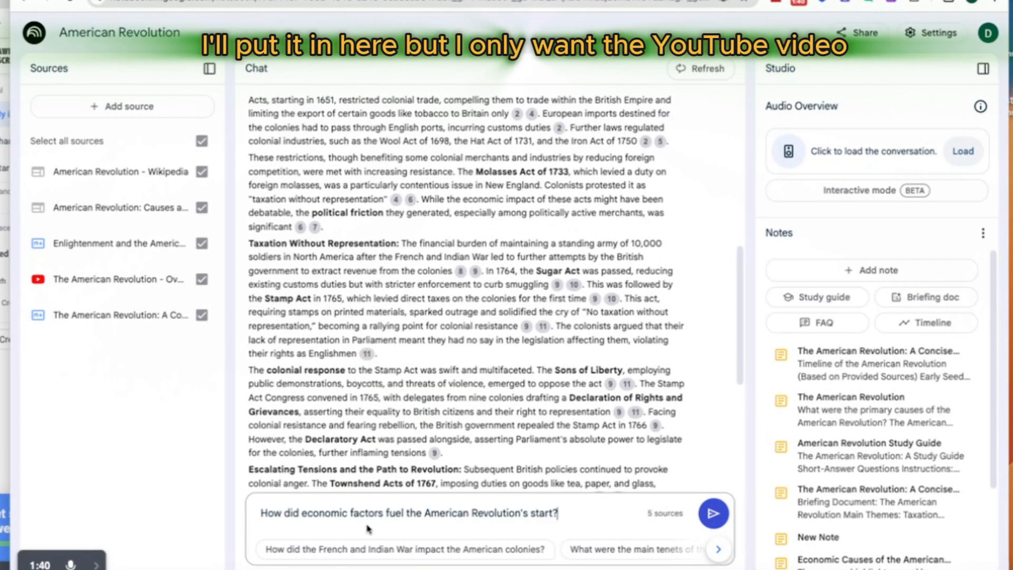
# Step: Restrict the sources to only the American Revolution YouTube video and submit the economic factors question
pyautogui.click(202, 141)
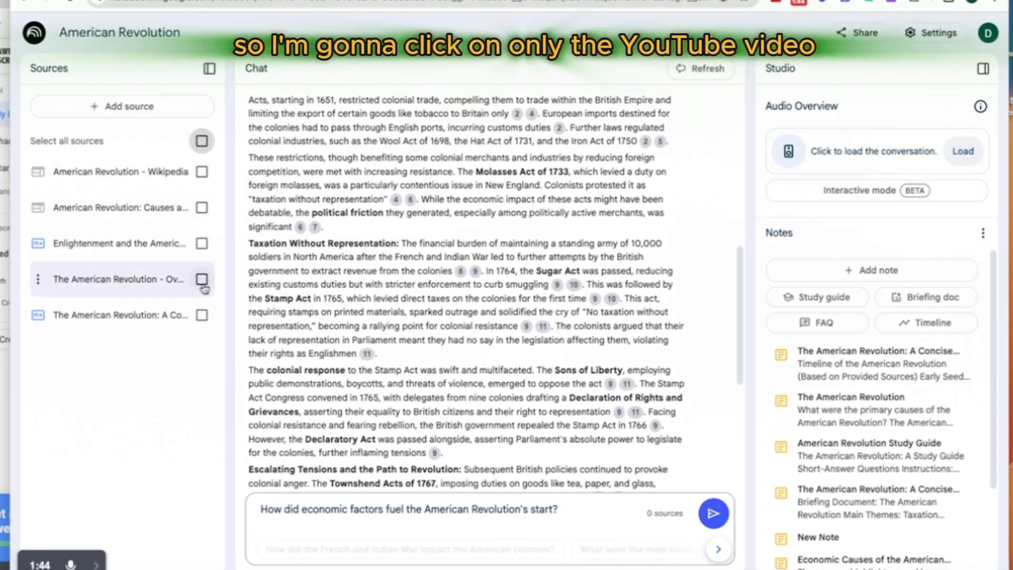
pyautogui.click(203, 281)
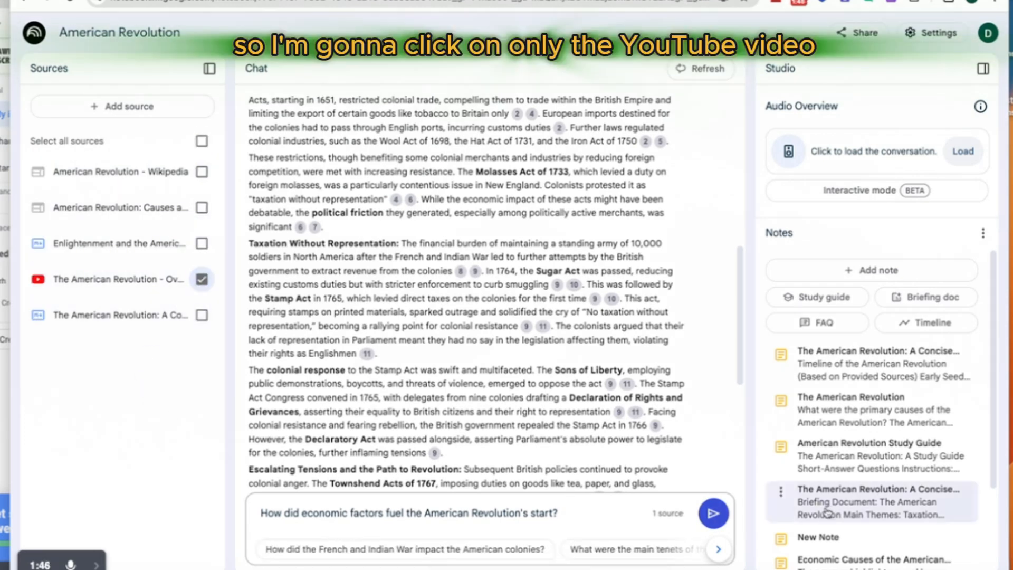
pyautogui.click(701, 520)
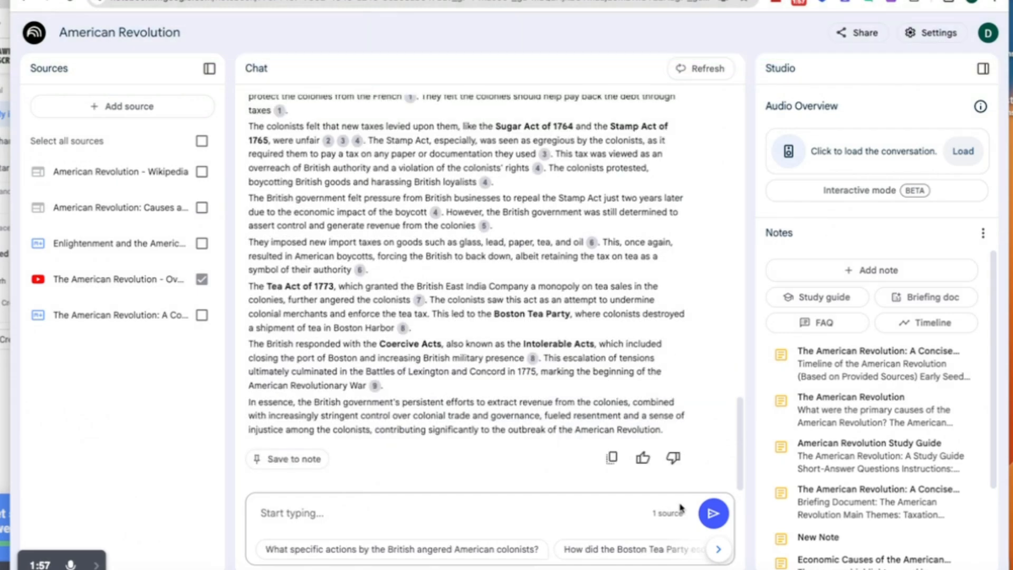
# Step: Compare the answer based only on the YouTube video with the earlier answer based on all sources
pyautogui.scroll(1, 456, 395)
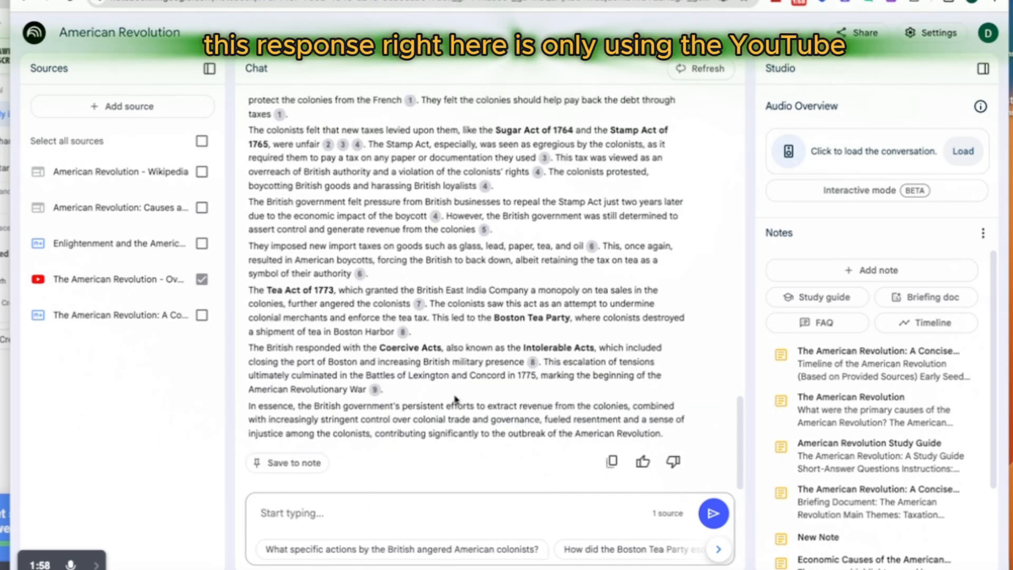
pyautogui.scroll(4, 456, 397)
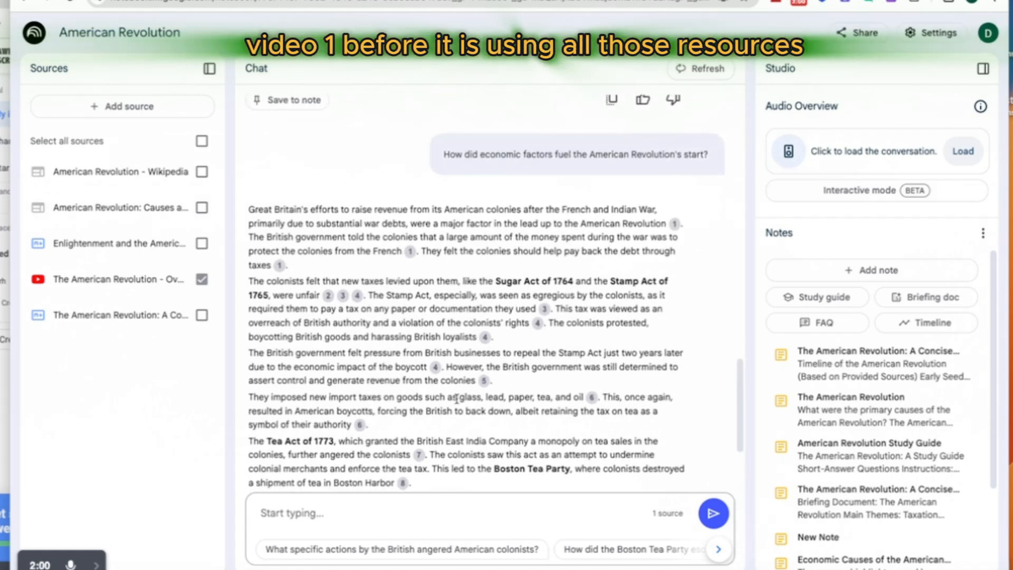
pyautogui.scroll(-5, 457, 398)
pyautogui.scroll(15, 457, 399)
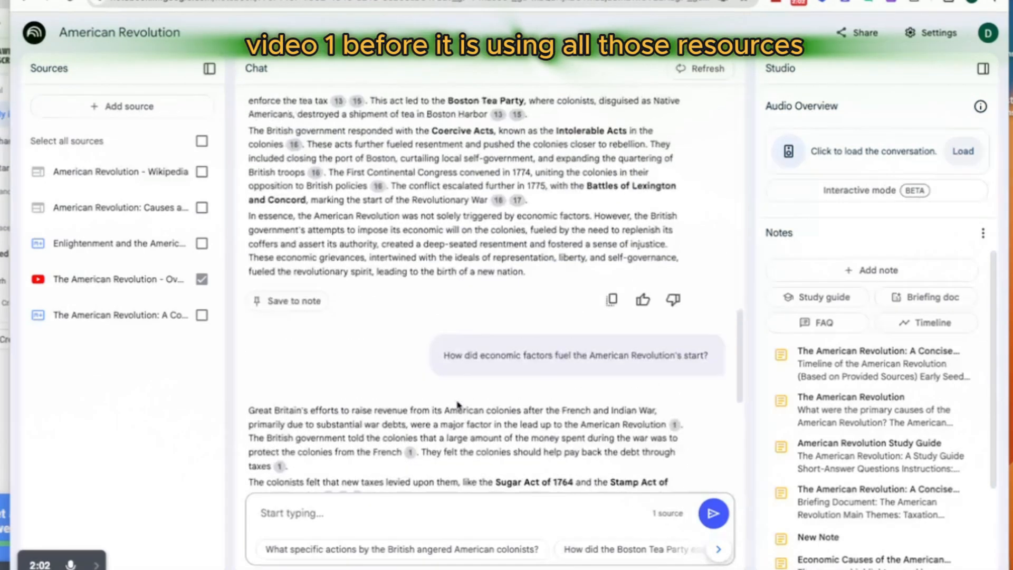
pyautogui.scroll(13, 457, 405)
pyautogui.scroll(-20, 457, 405)
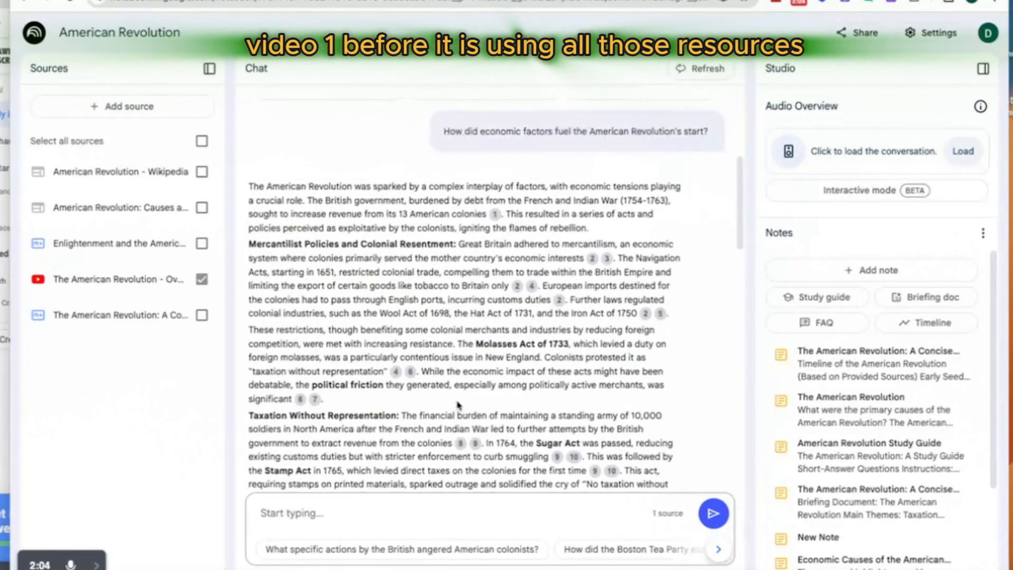
pyautogui.scroll(4, 458, 404)
pyautogui.scroll(-9, 458, 404)
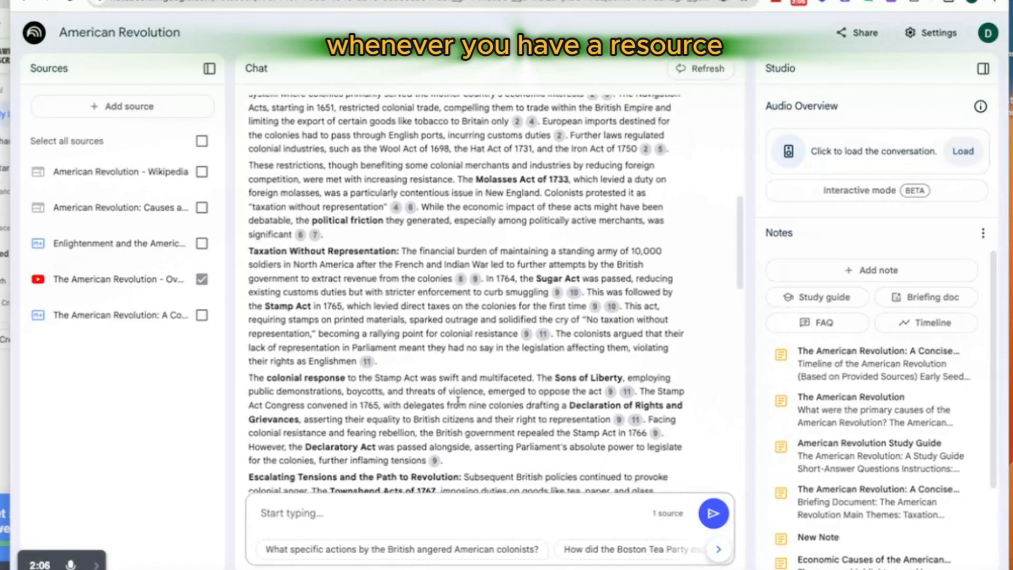
pyautogui.scroll(-2, 458, 401)
pyautogui.scroll(12, 530, 385)
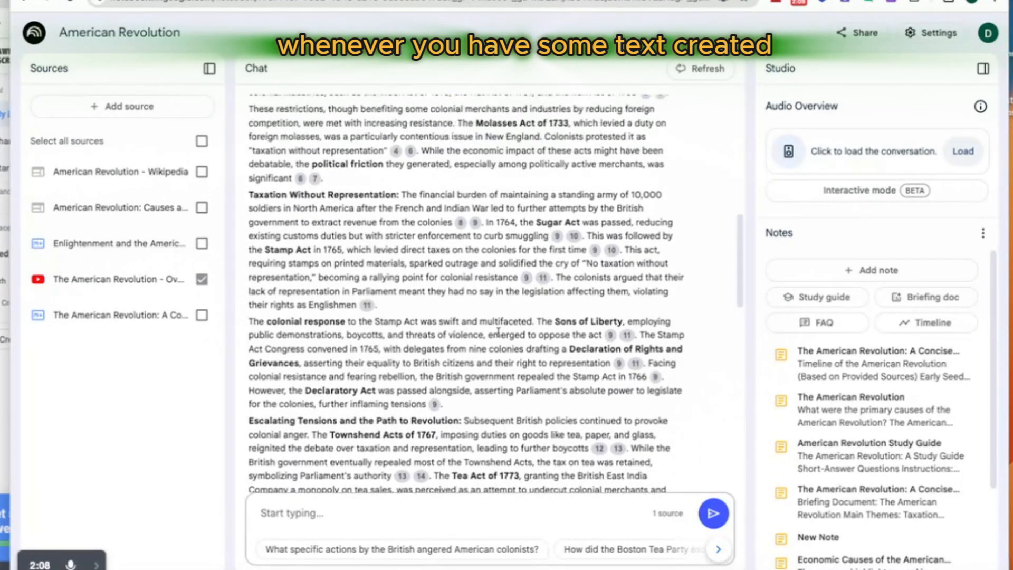
# Step: Save the all-sources answer about economic factors to a note and rate it as a good response
pyautogui.scroll(-14, 503, 336)
pyautogui.scroll(-10, 503, 336)
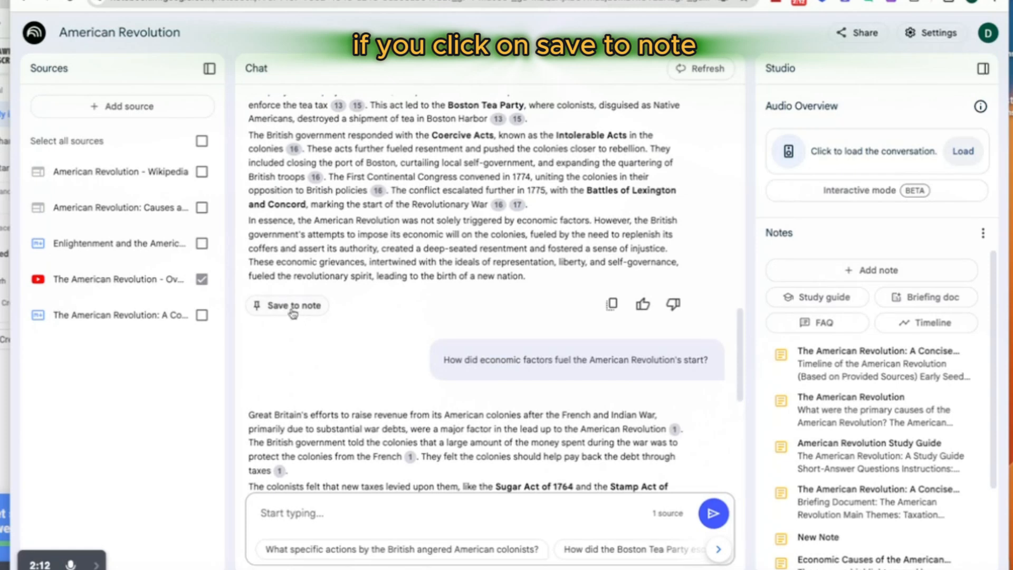
pyautogui.click(292, 308)
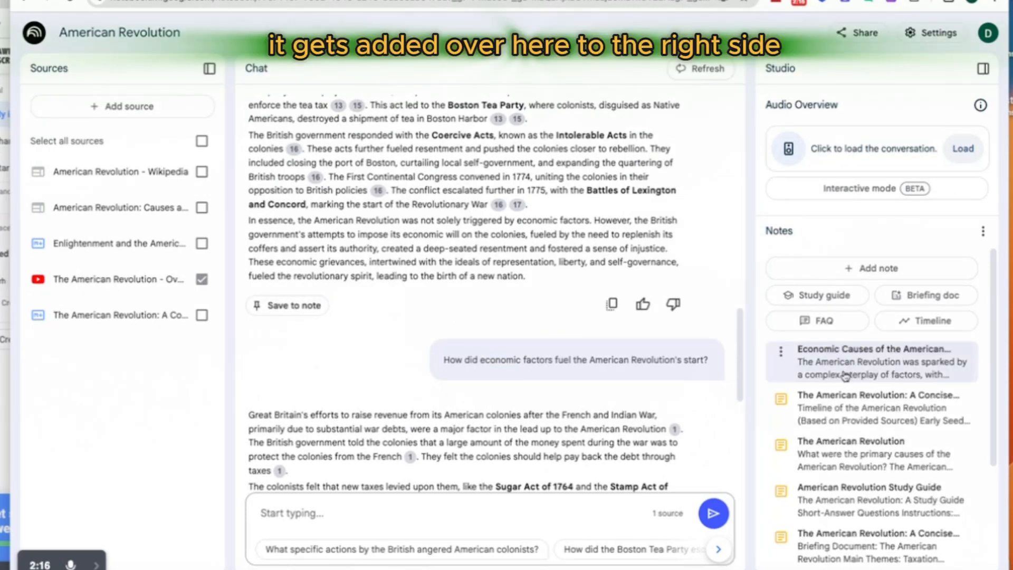
pyautogui.click(644, 310)
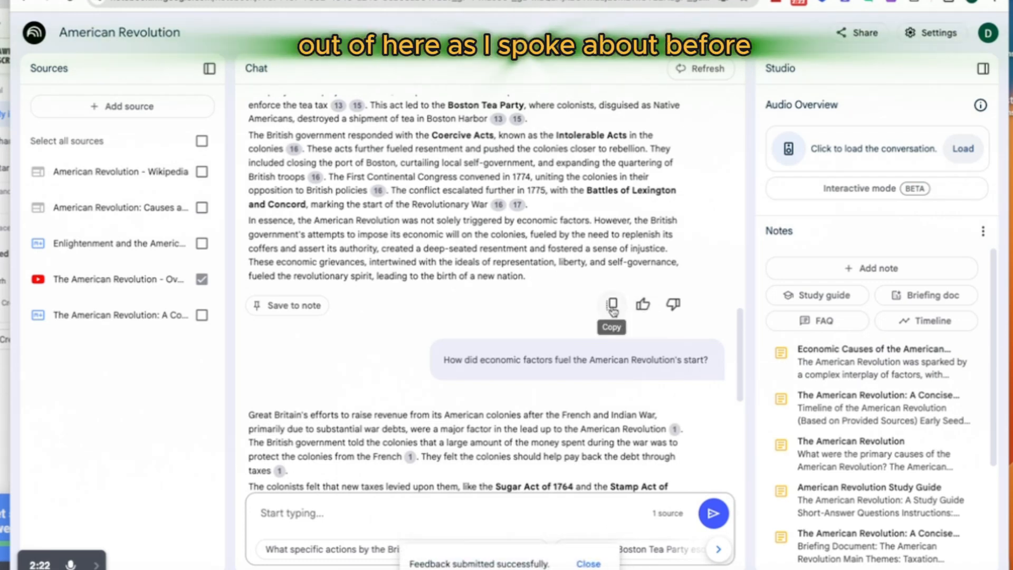
# Step: Save the answer based only on the YouTube video to a note
pyautogui.scroll(-5, 621, 407)
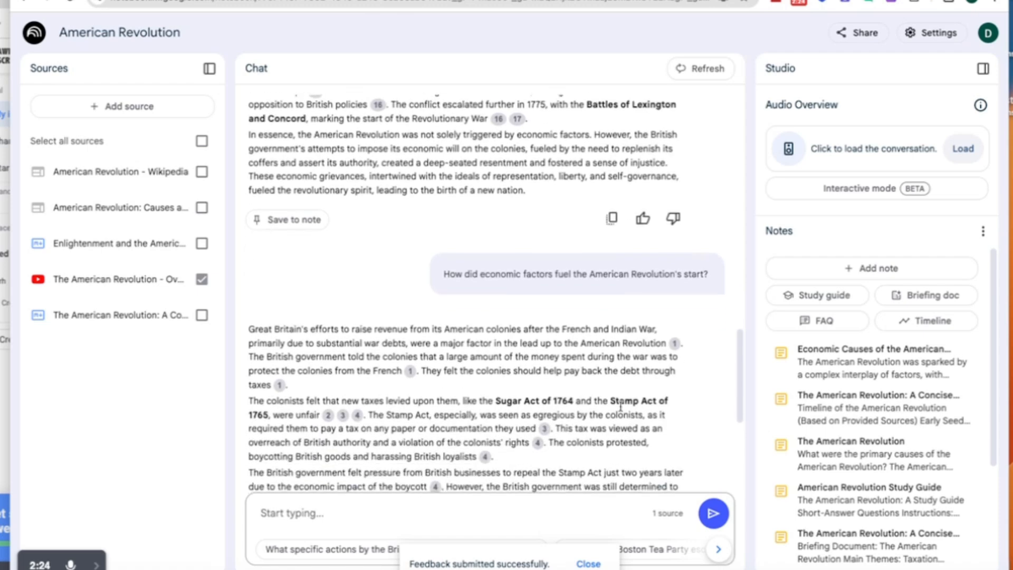
pyautogui.scroll(-2, 620, 406)
pyautogui.scroll(-1, 279, 427)
pyautogui.click(283, 459)
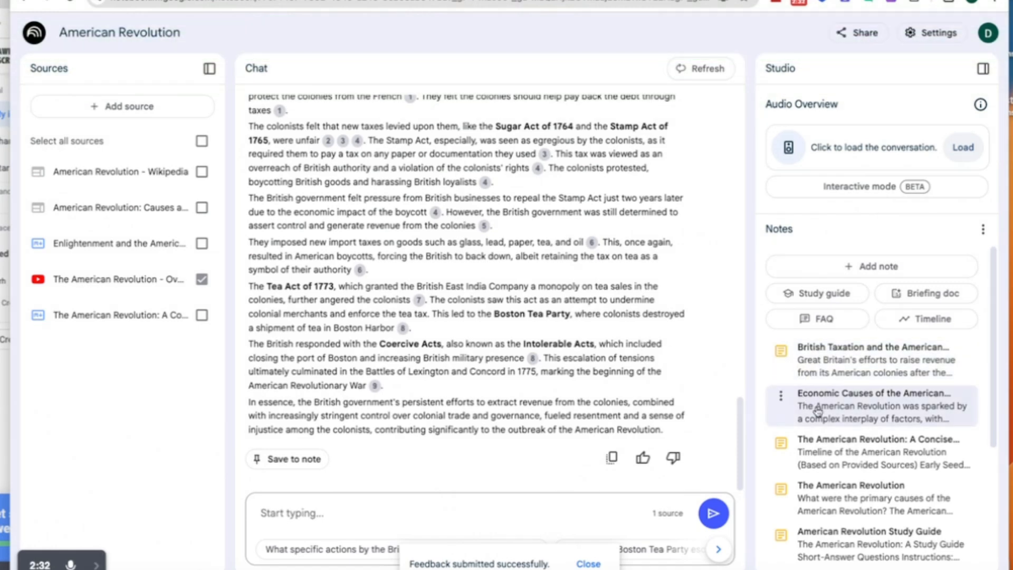
# Step: Convert the saved note British Taxation and the American Revolution to a source and select all sources
pyautogui.scroll(-1, 823, 422)
pyautogui.click(840, 316)
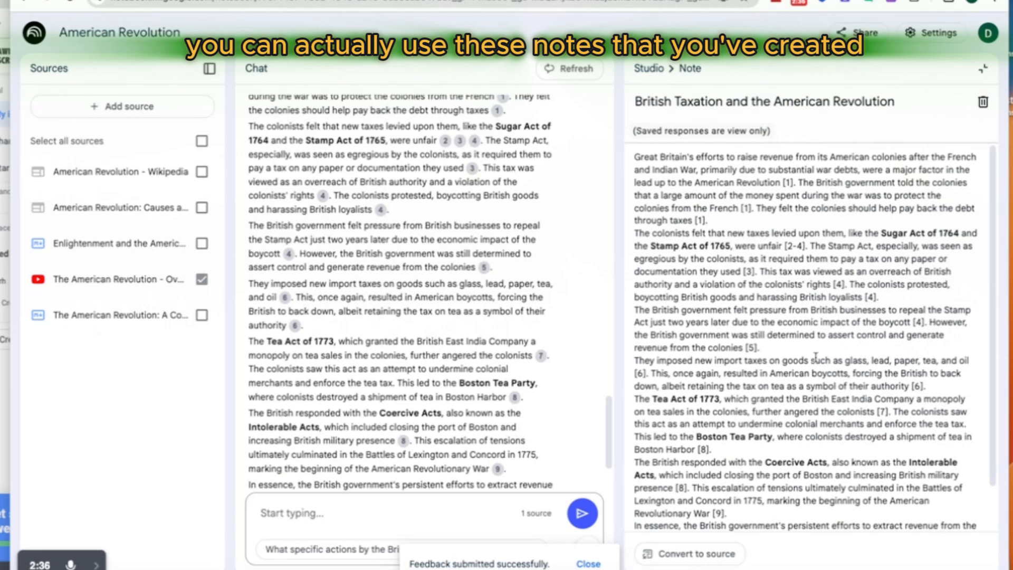
pyautogui.click(707, 555)
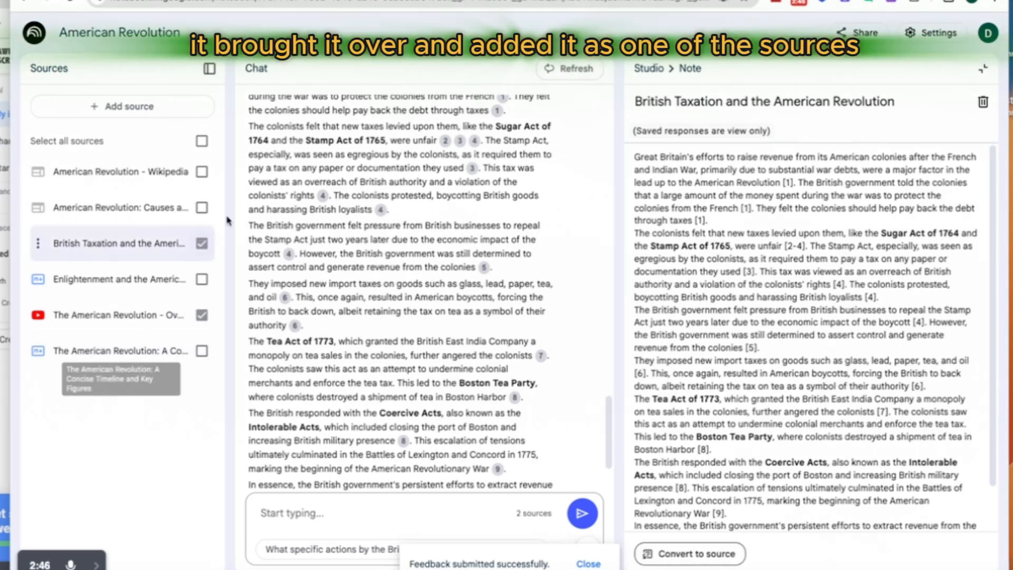
pyautogui.click(202, 142)
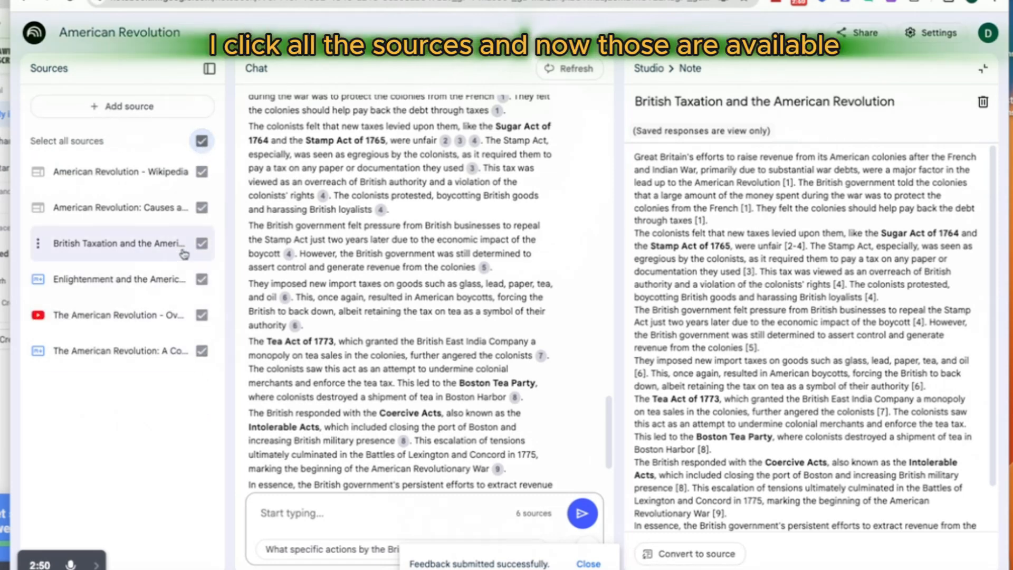
# Step: Check the options for adding sources without adding one, and close the open British Taxation note
pyautogui.click(123, 106)
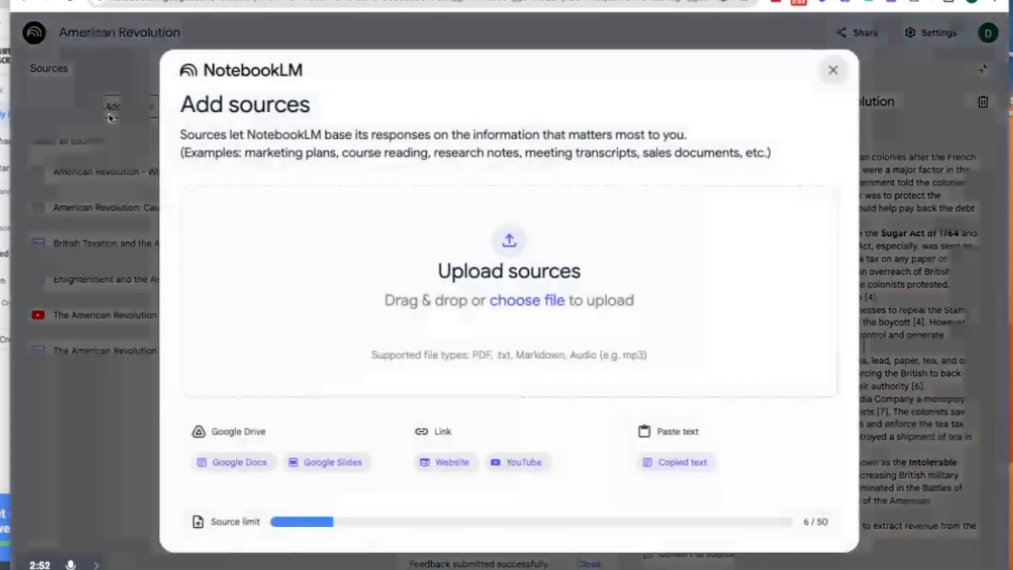
pyautogui.click(833, 71)
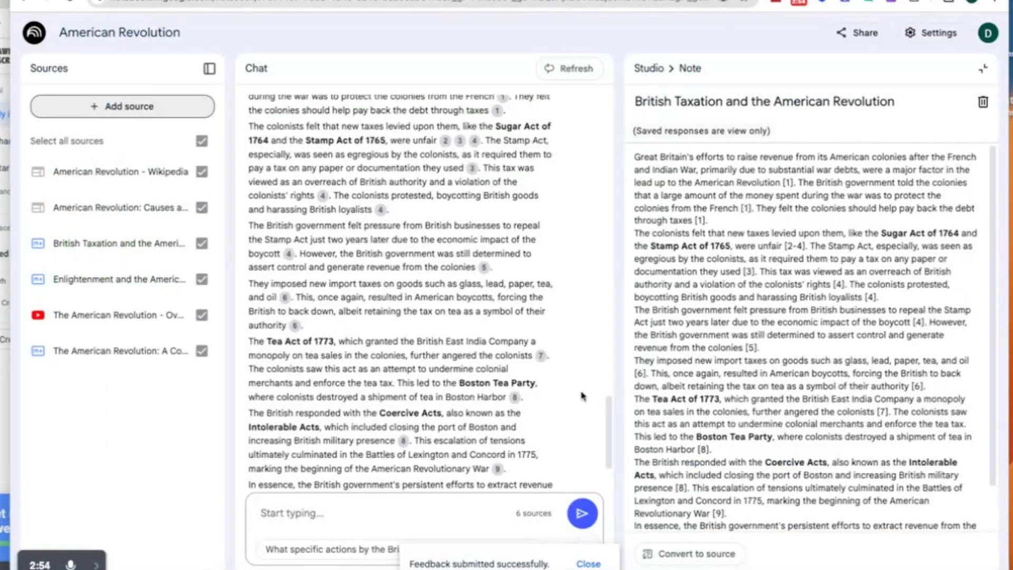
pyautogui.click(983, 68)
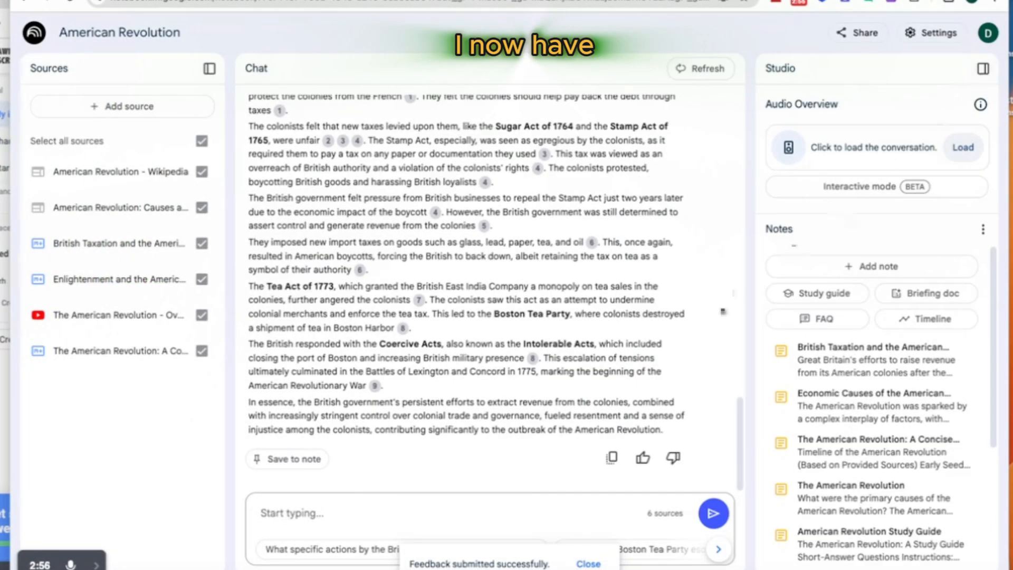
# Step: Review the YouTube-based answer with its citations and look over the list of saved notes
pyautogui.scroll(5, 427, 346)
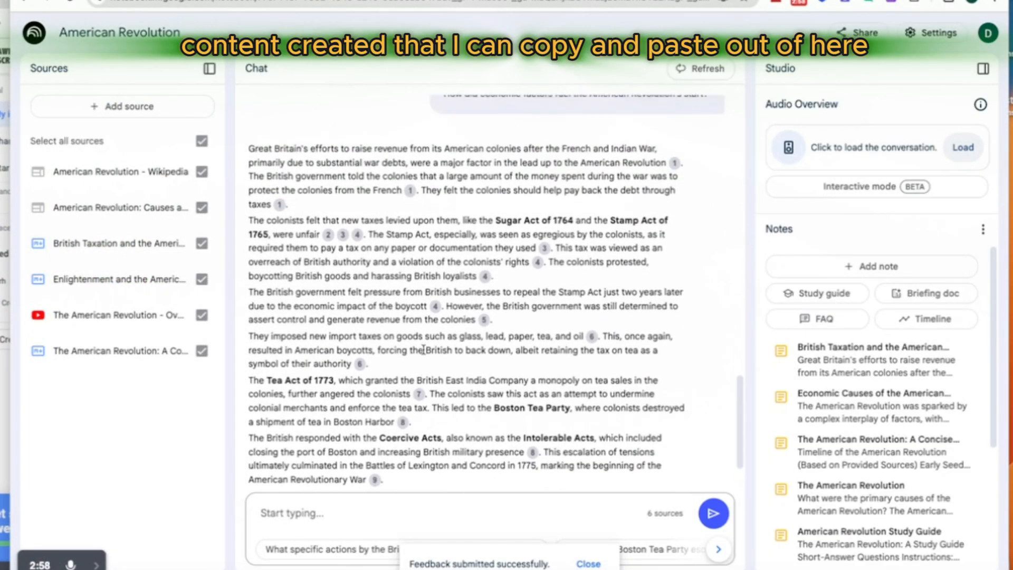
pyautogui.scroll(-5, 457, 376)
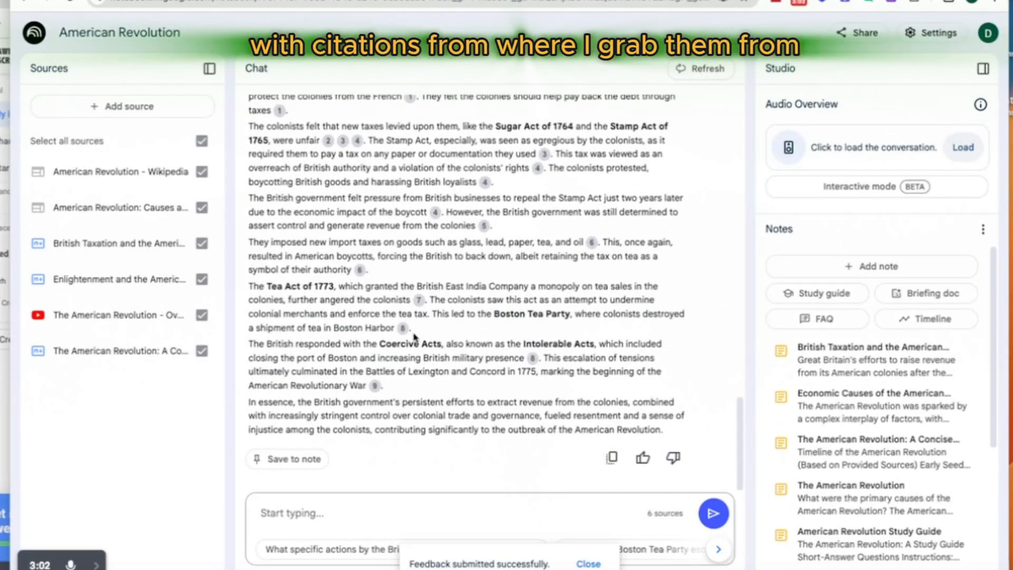
pyautogui.moveTo(405, 332)
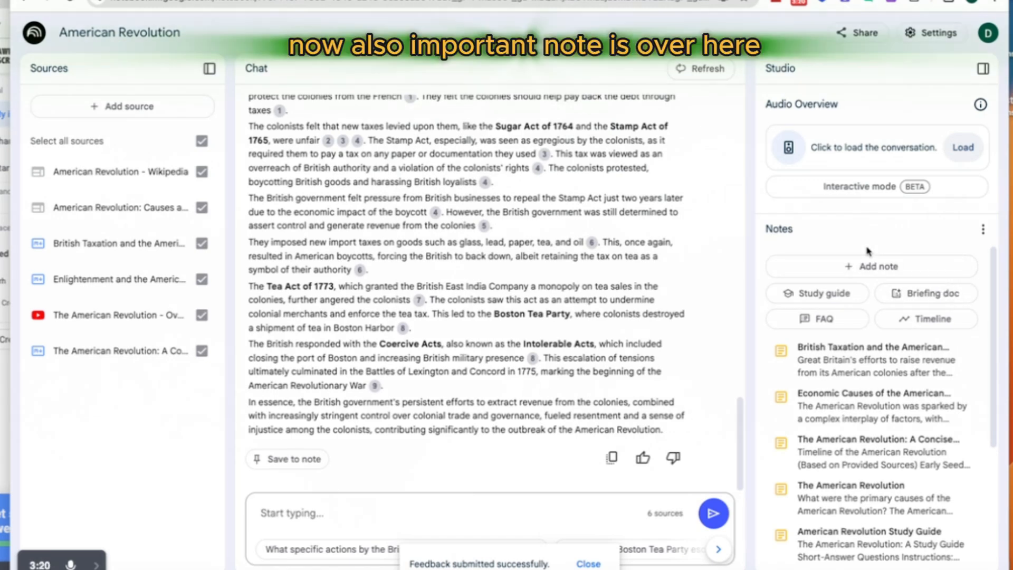
pyautogui.scroll(-1, 862, 307)
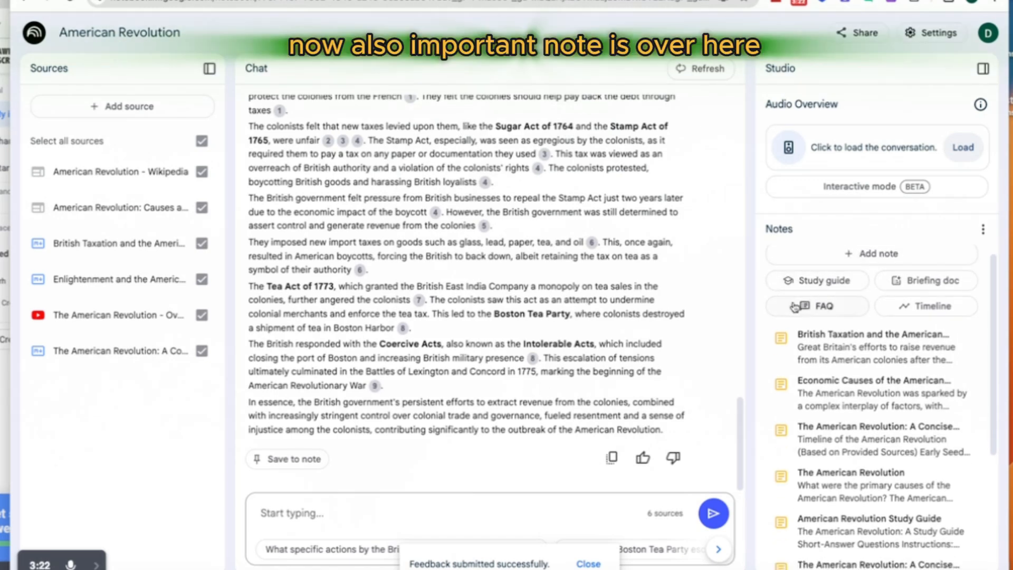
# Step: Save the earlier, longer answer about how economic factors fuelled the American Revolution to a note
pyautogui.scroll(-1, 844, 317)
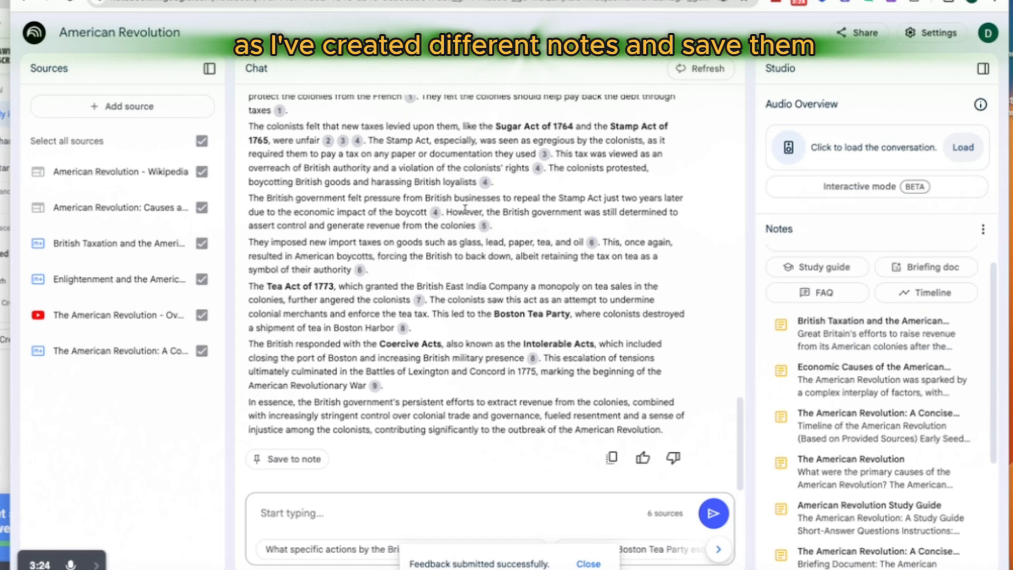
pyautogui.scroll(8, 466, 204)
pyautogui.click(293, 304)
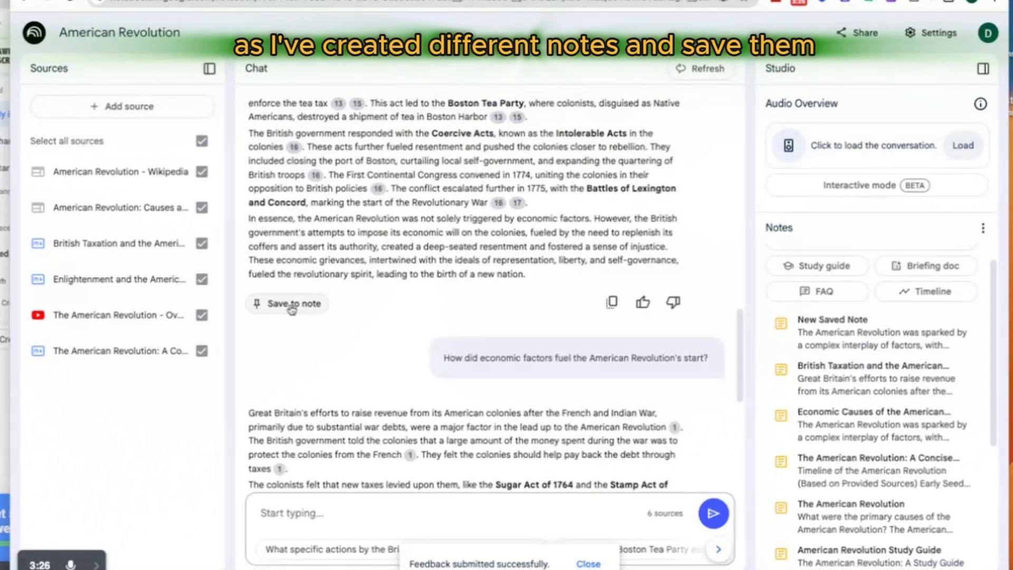
# Step: Check the delete option on the newest Economic Causes note without deleting it, and look over the list of saved notes
pyautogui.scroll(-3, 865, 390)
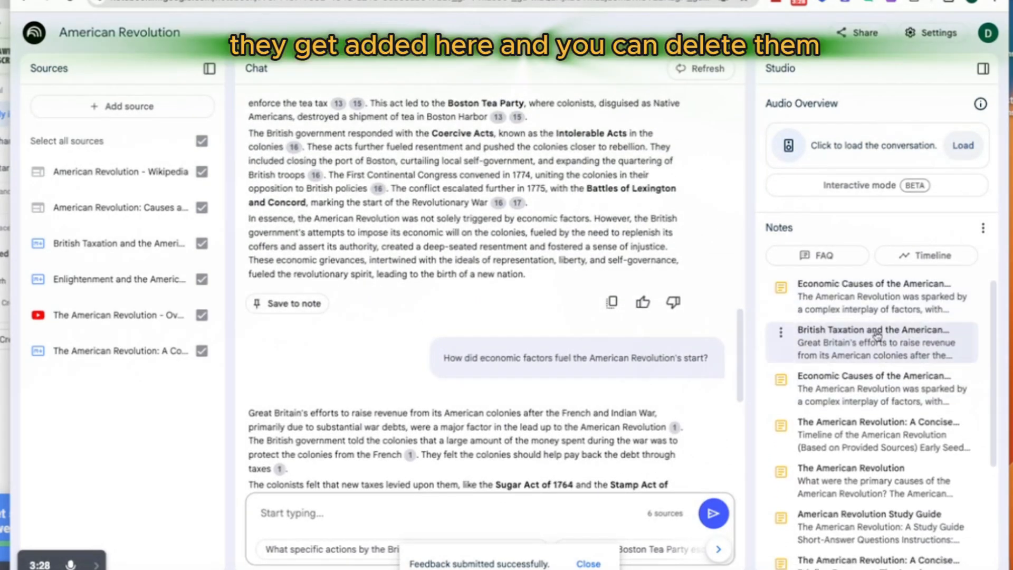
pyautogui.click(781, 286)
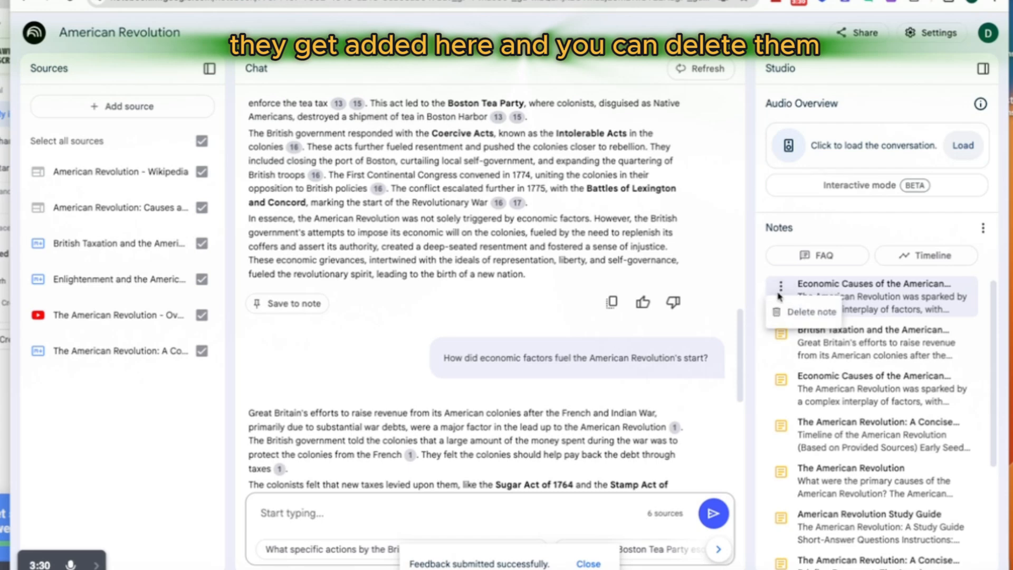
pyautogui.click(896, 309)
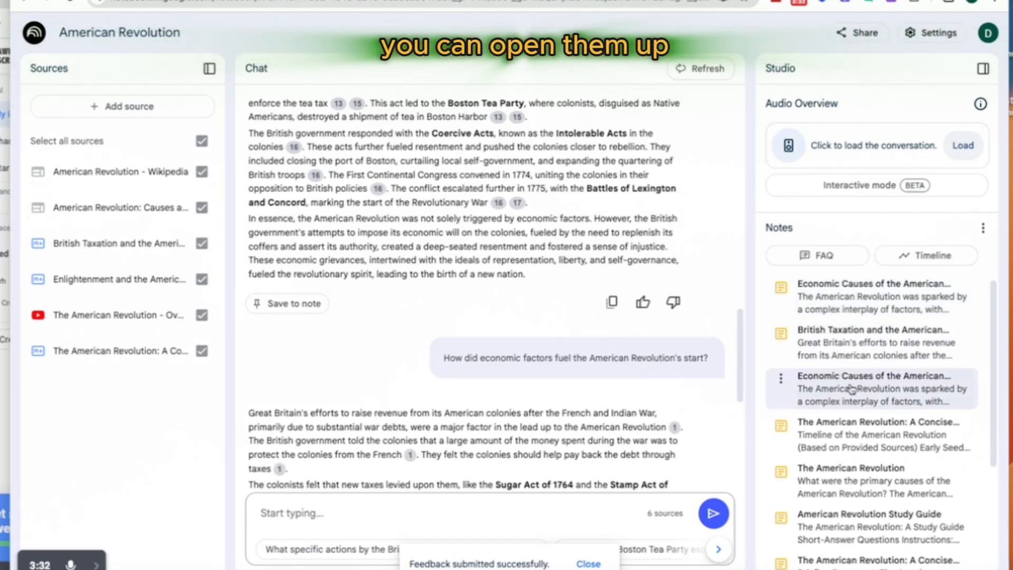
pyautogui.scroll(-4, 827, 405)
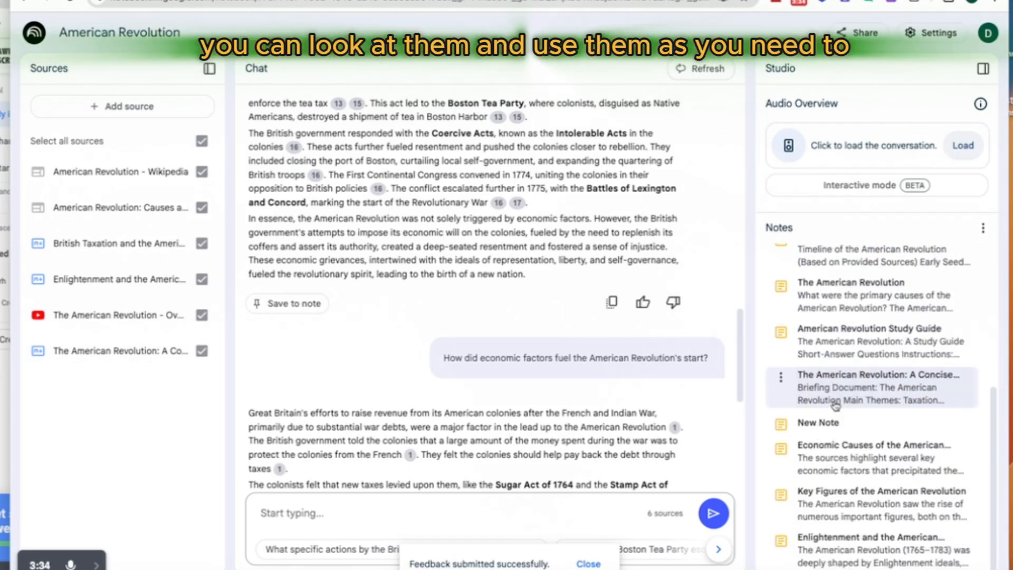
pyautogui.scroll(5, 849, 400)
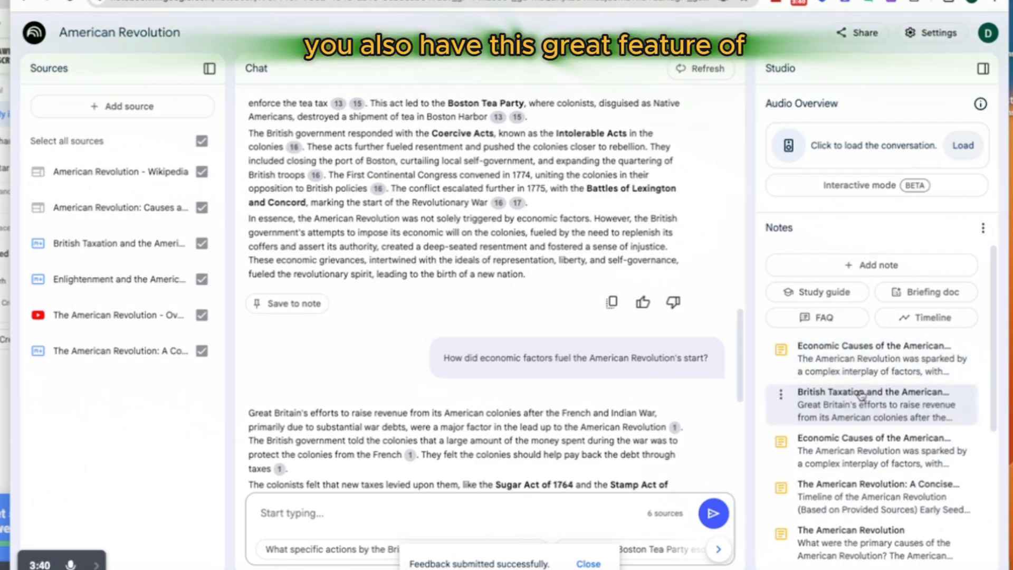
# Step: Generate a study guide, an FAQ, a briefing doc and a timeline from all selected sources
pyautogui.click(813, 297)
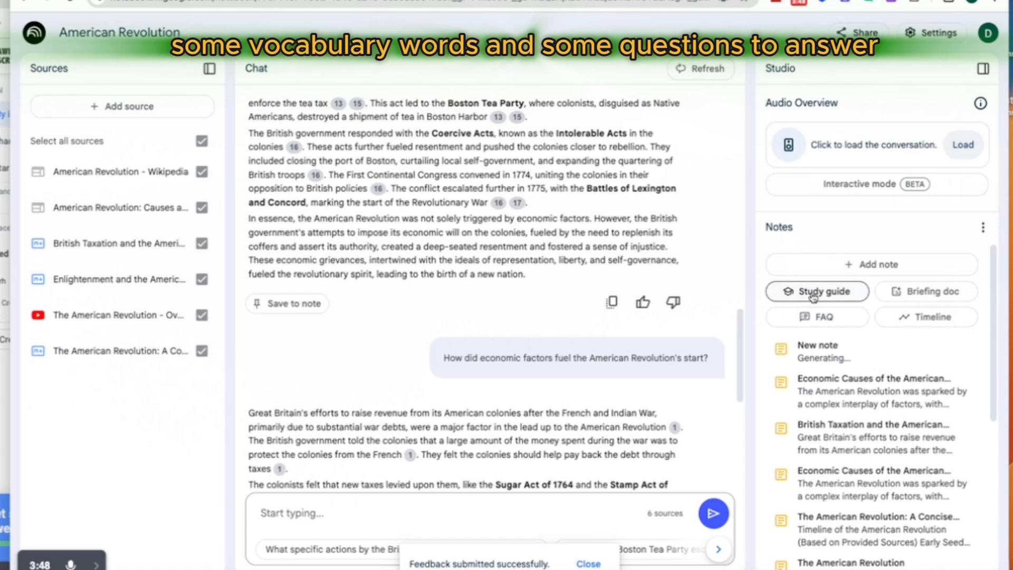
pyautogui.click(818, 323)
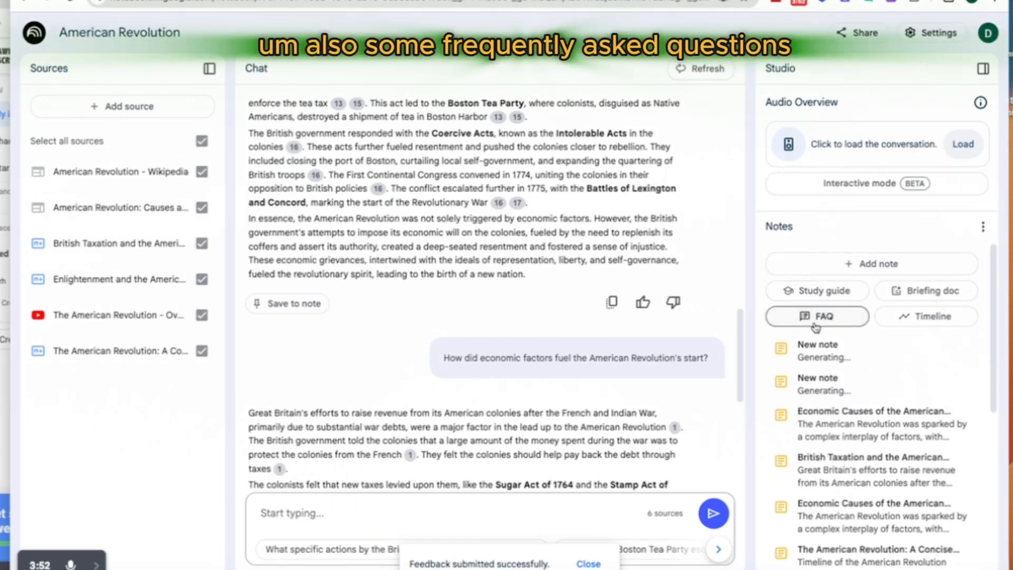
pyautogui.click(911, 296)
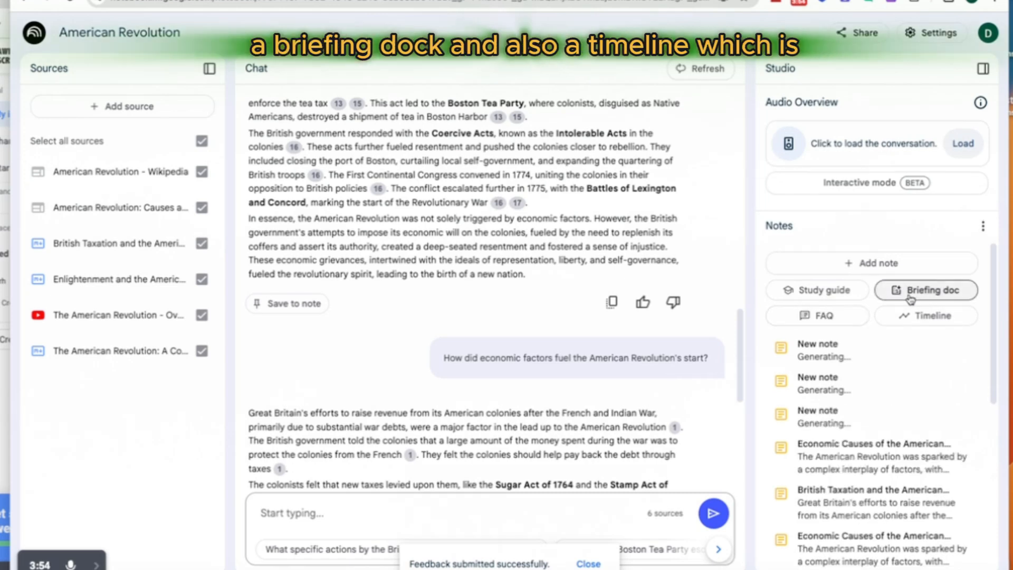
pyautogui.click(913, 322)
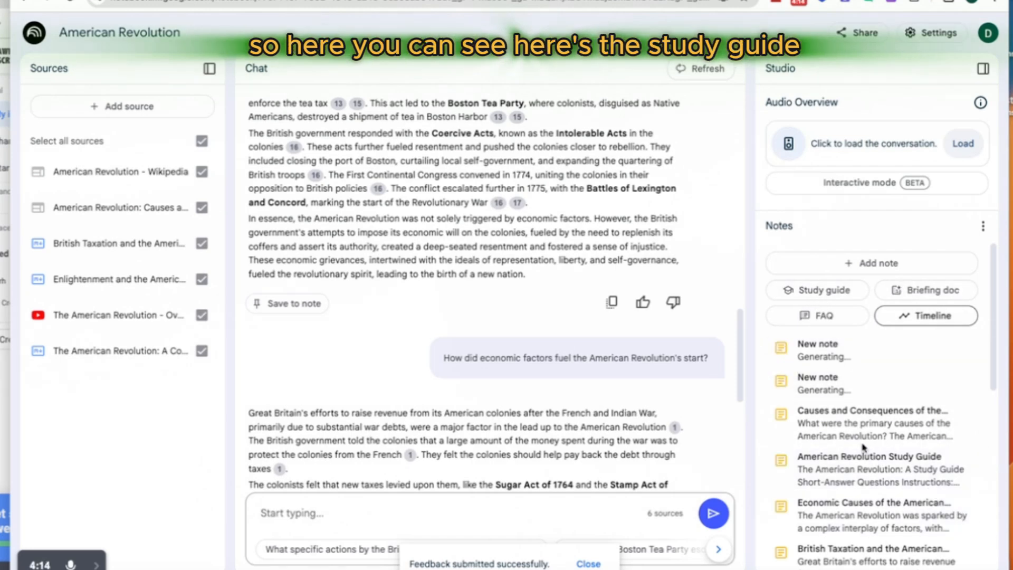
# Step: Open the newly generated American Revolution Study Guide, review its questions and answer key, and close it
pyautogui.click(842, 479)
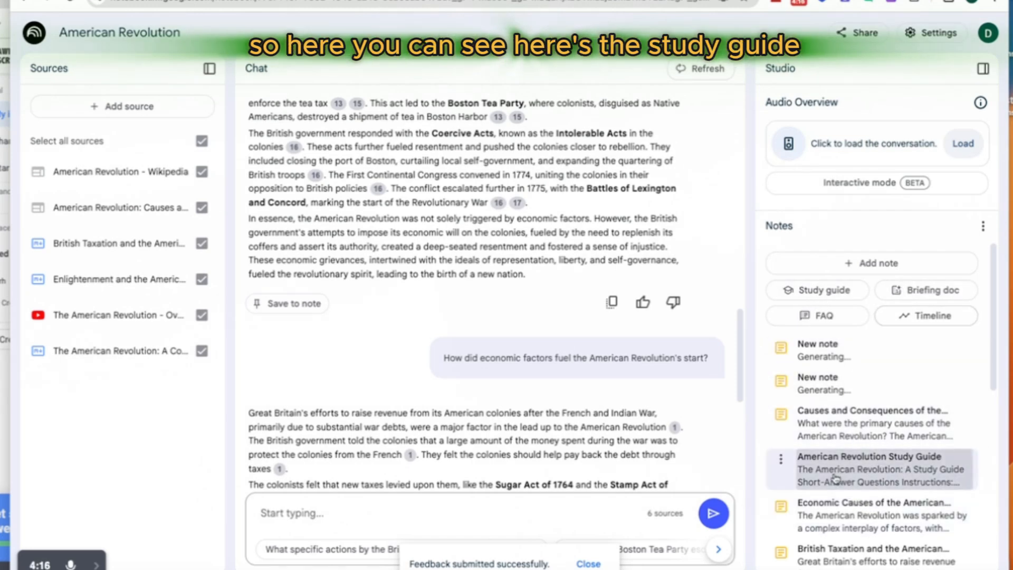
pyautogui.moveTo(635, 158); pyautogui.dragTo(844, 535)
pyautogui.scroll(7, 845, 489)
pyautogui.scroll(10, 834, 457)
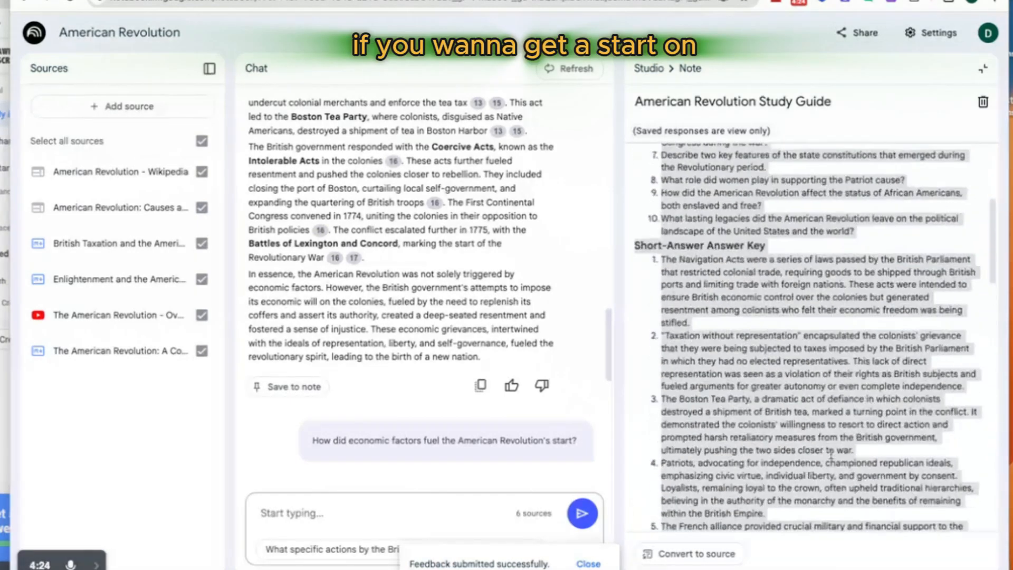
pyautogui.click(983, 69)
# Step: Generate another FAQ, and review the existing FAQ note Causes and Consequences of the American Revolution before closing it
pyautogui.click(821, 316)
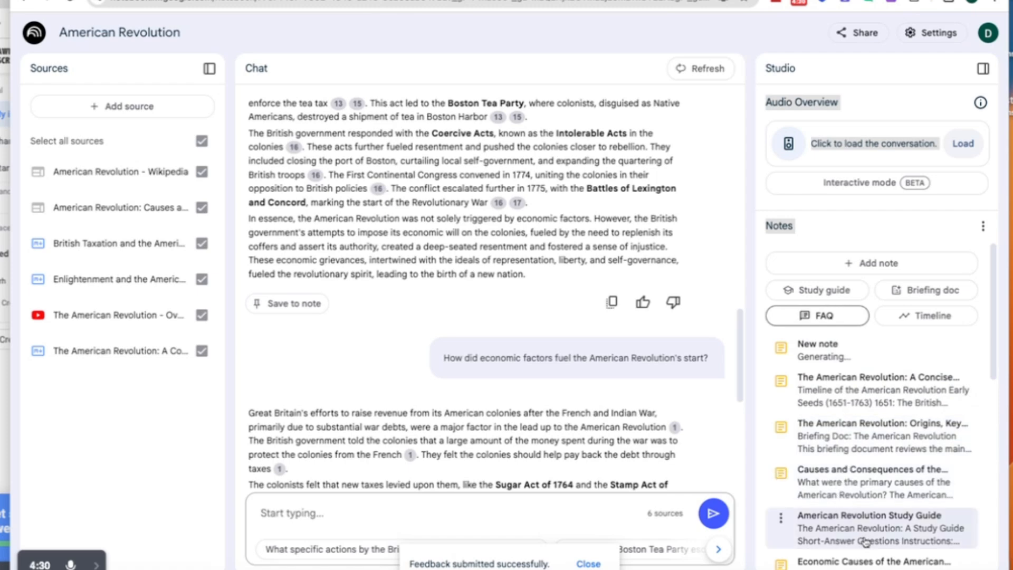
pyautogui.click(860, 522)
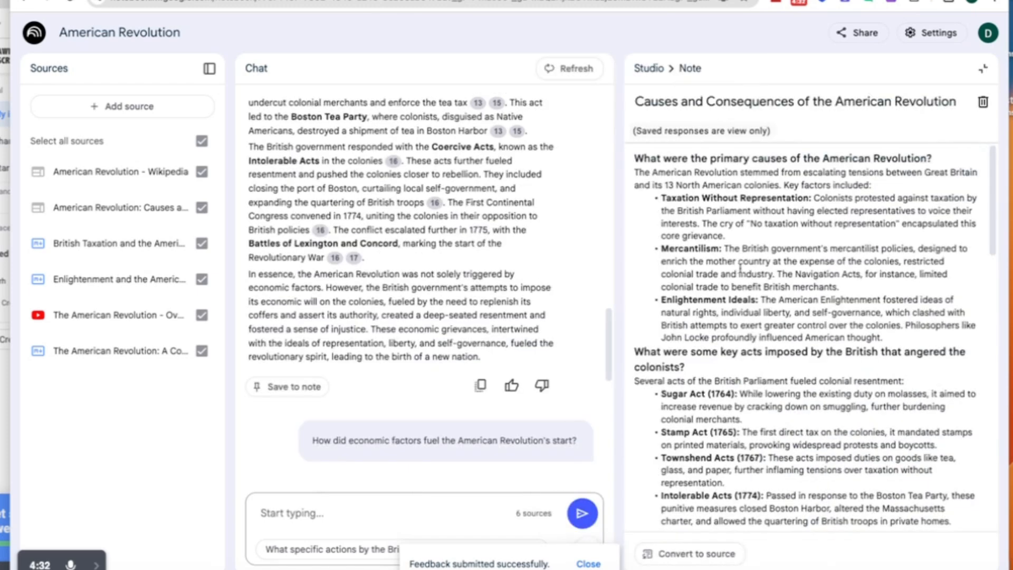
pyautogui.moveTo(634, 157); pyautogui.dragTo(891, 436)
pyautogui.scroll(10, 890, 436)
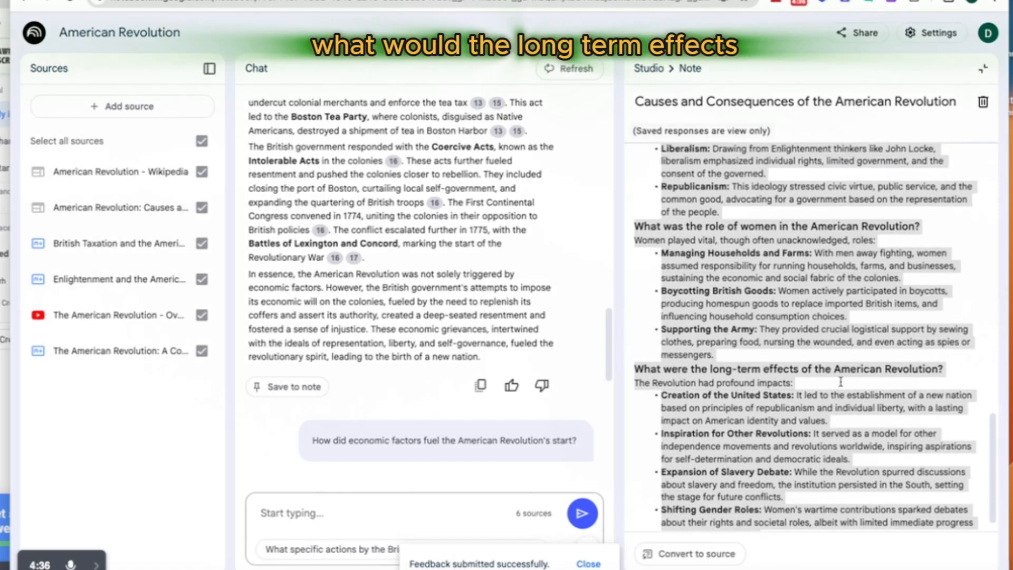
pyautogui.scroll(5, 838, 392)
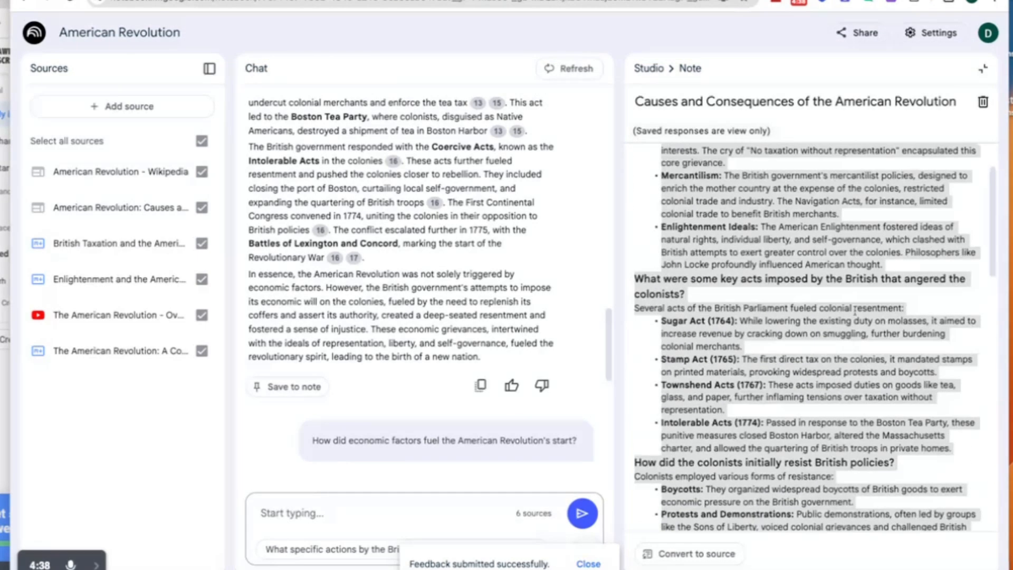
pyautogui.click(983, 72)
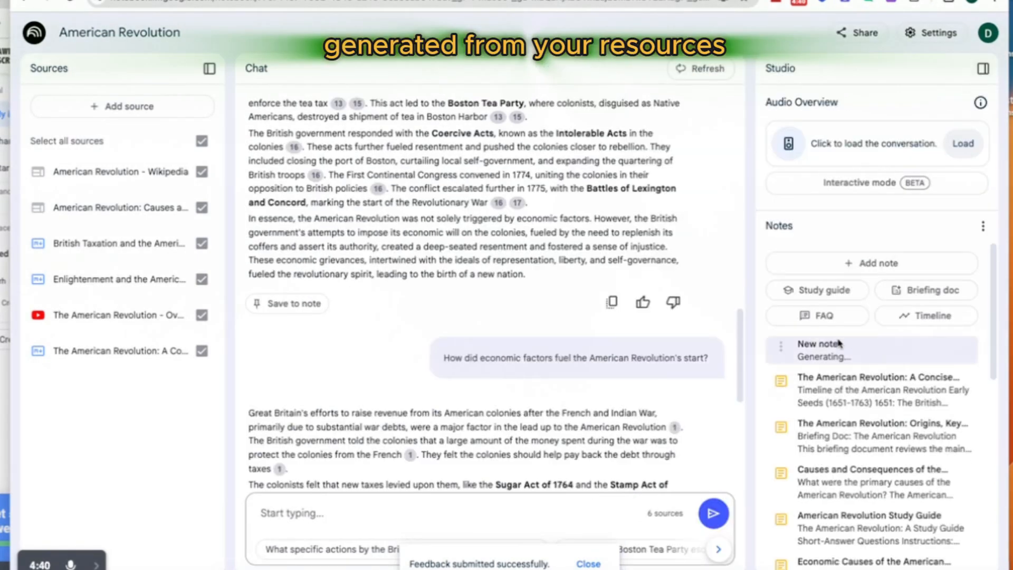
# Step: Generate another briefing doc, and review the timeline note's events and cast of characters before returning to the notes list
pyautogui.click(920, 290)
pyautogui.click(918, 435)
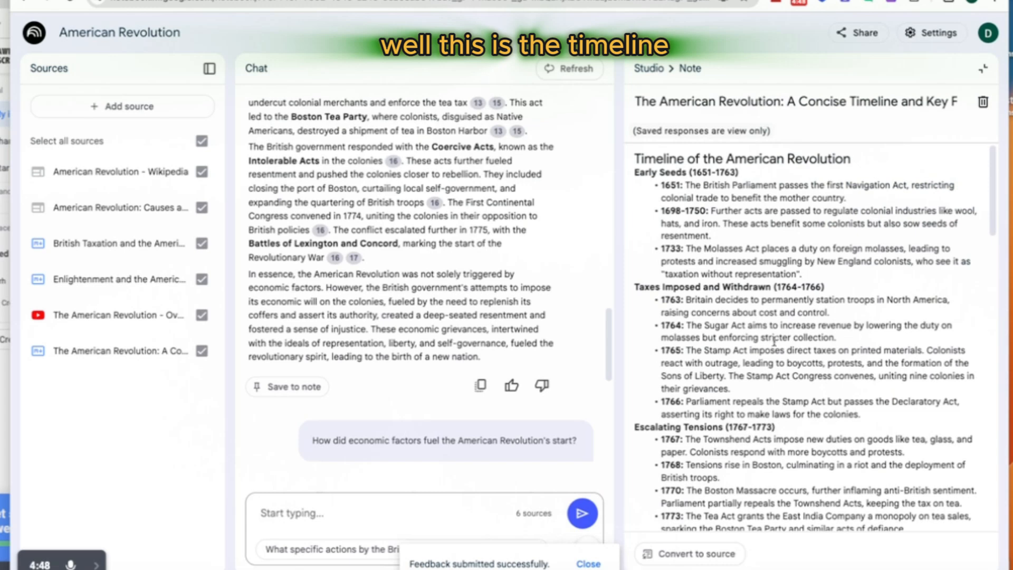
pyautogui.moveTo(635, 159); pyautogui.dragTo(824, 503)
pyautogui.scroll(-6, 787, 352)
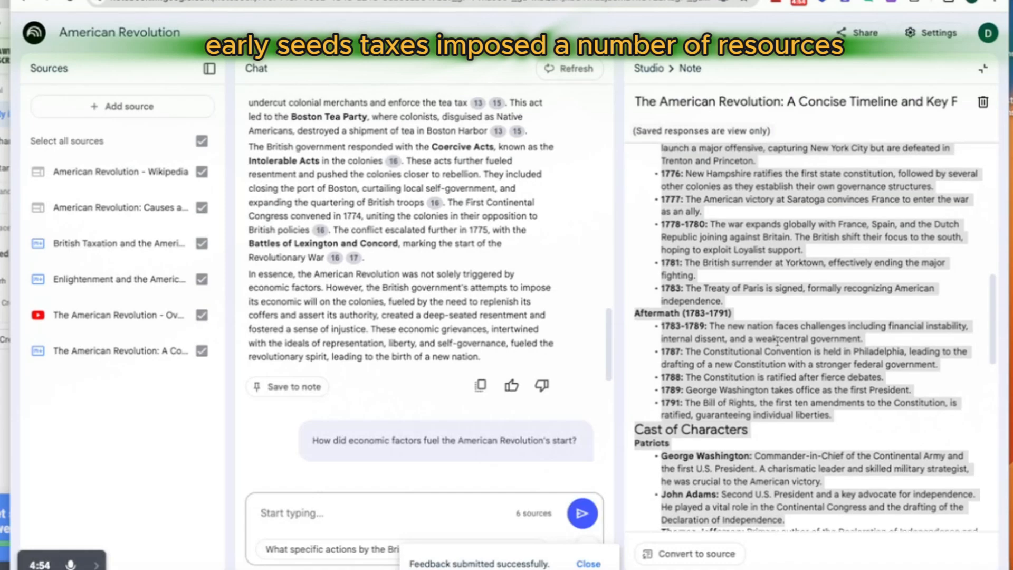
pyautogui.scroll(-7, 780, 351)
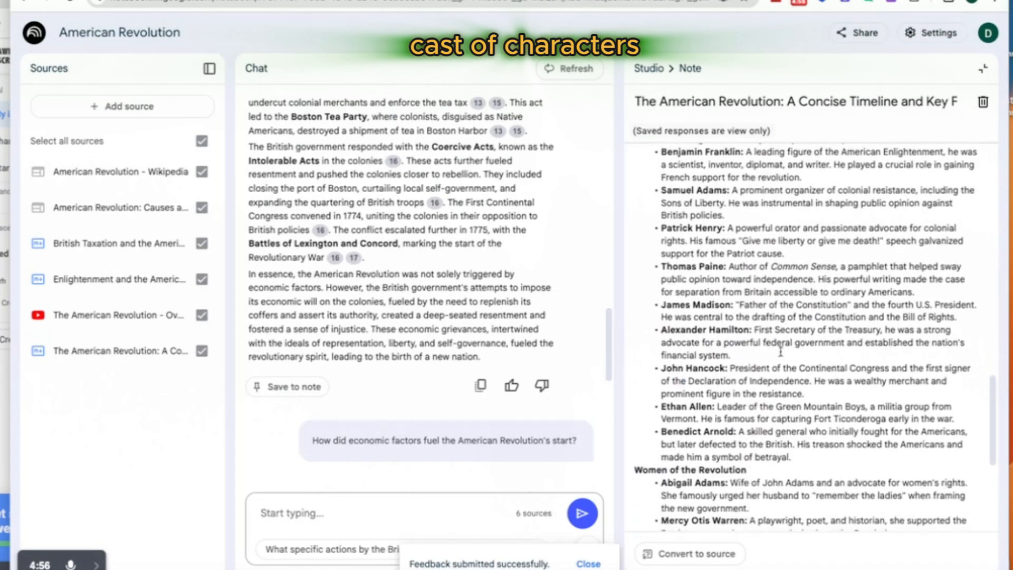
pyautogui.scroll(7, 780, 352)
pyautogui.scroll(15, 780, 352)
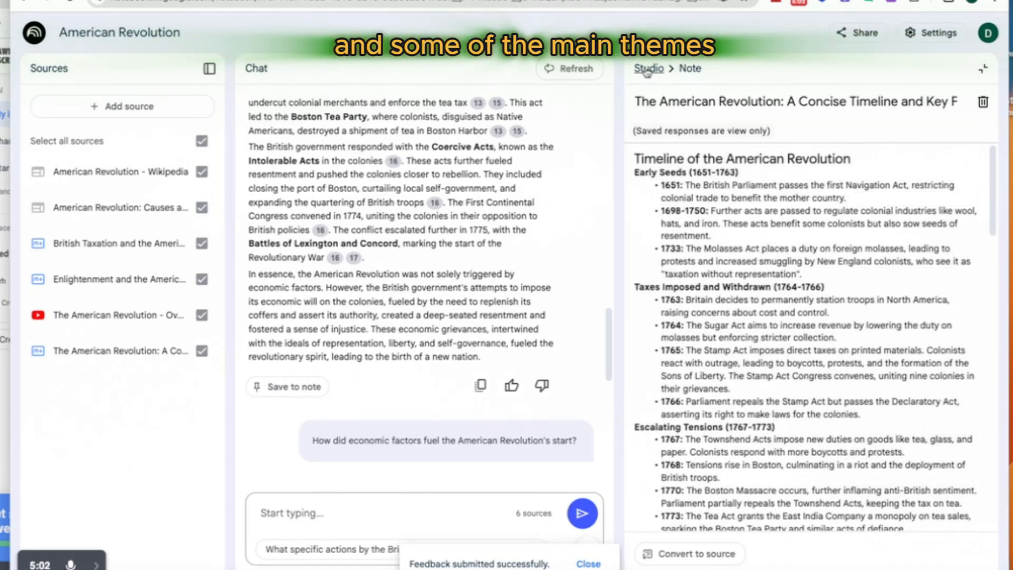
pyautogui.click(649, 68)
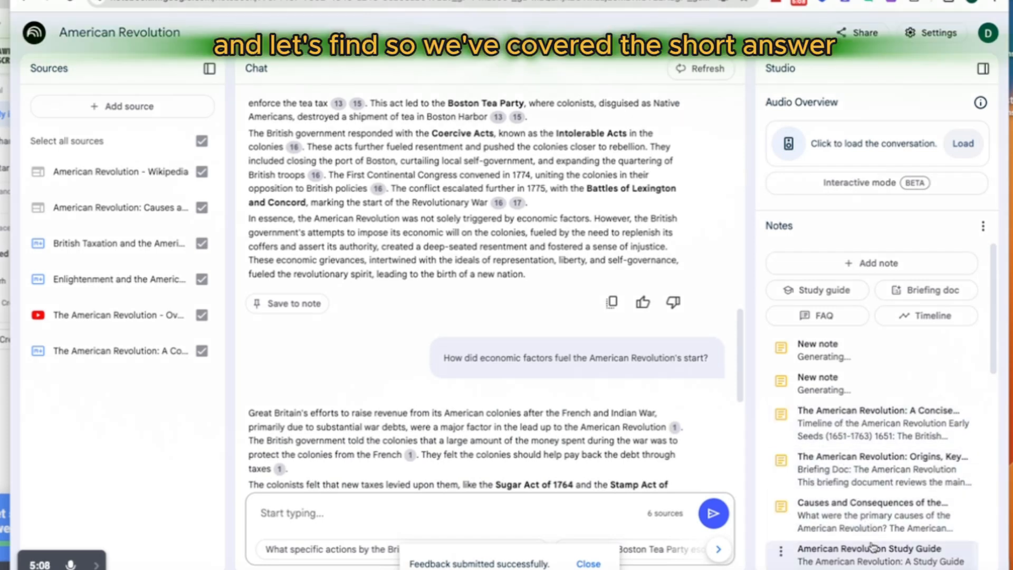
# Step: Look over the generated notes, reopen the timeline note to review its dated events, and close it
pyautogui.scroll(-1, 853, 556)
pyautogui.scroll(-1, 854, 560)
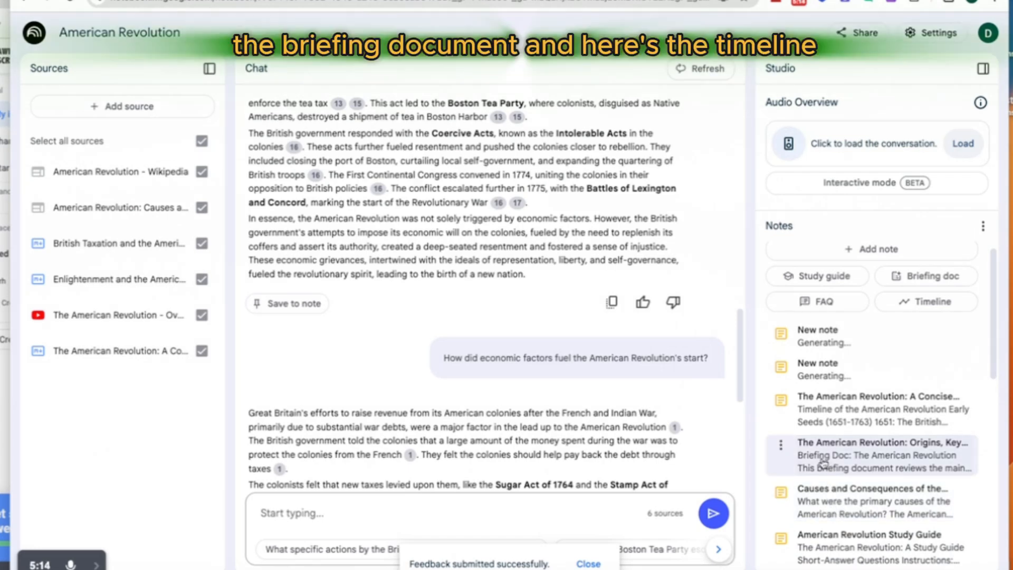
pyautogui.click(807, 417)
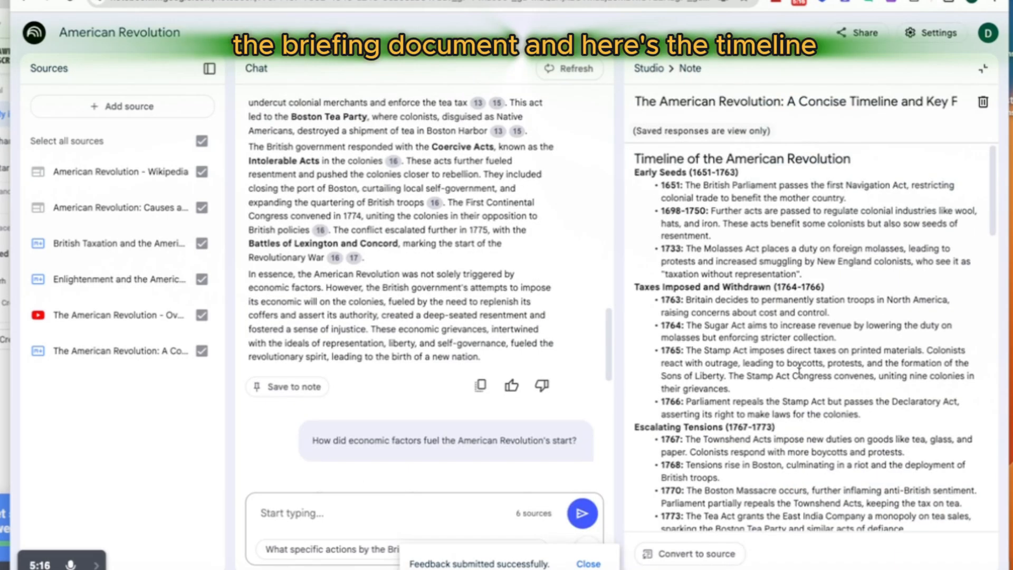
pyautogui.scroll(-5, 799, 372)
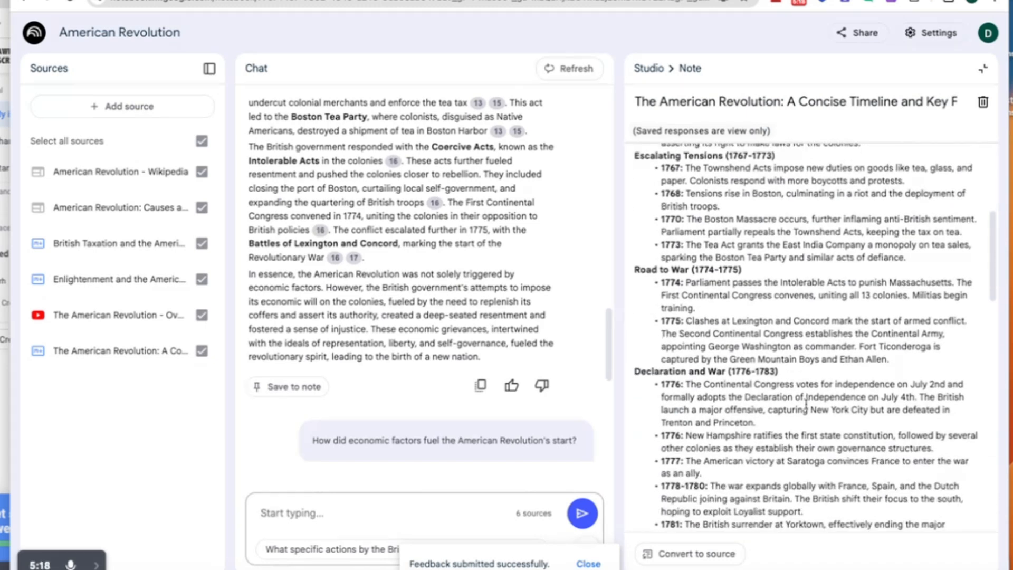
pyautogui.scroll(5, 806, 404)
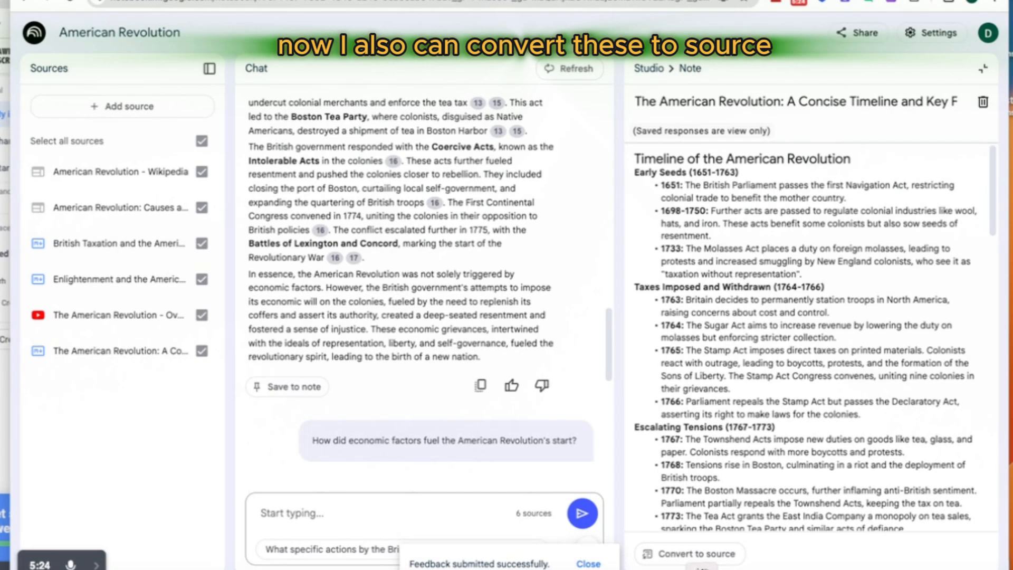
pyautogui.click(982, 68)
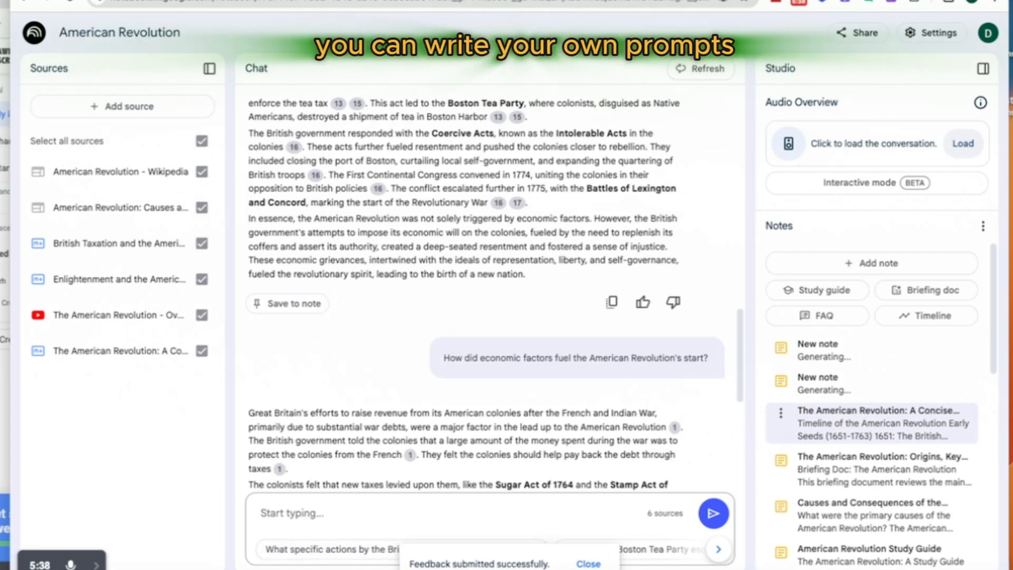
# Step: Dismiss the feedback message and check the options for adding sources, including pasting copied text, without adding one
pyautogui.click(601, 564)
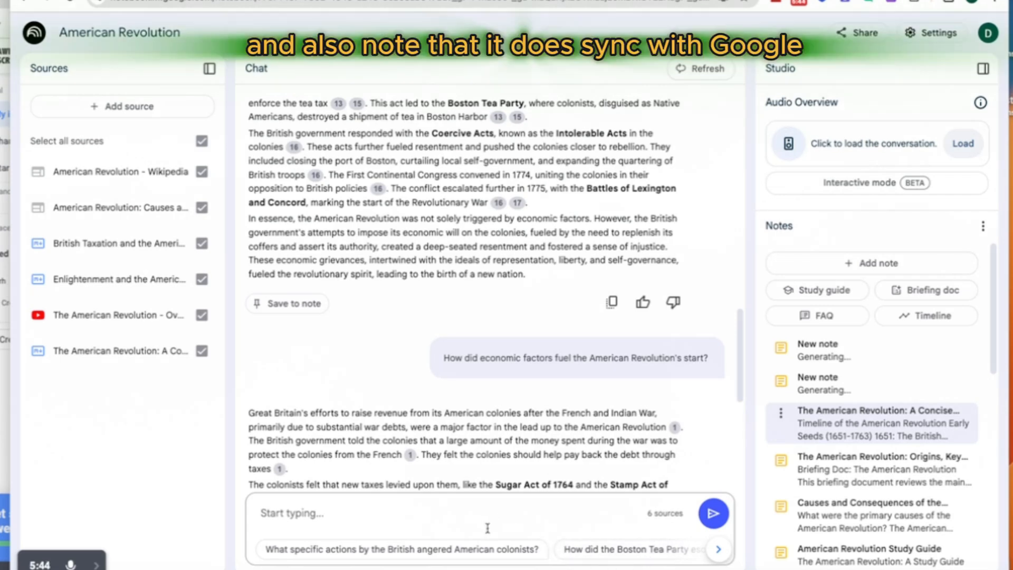
pyautogui.click(105, 108)
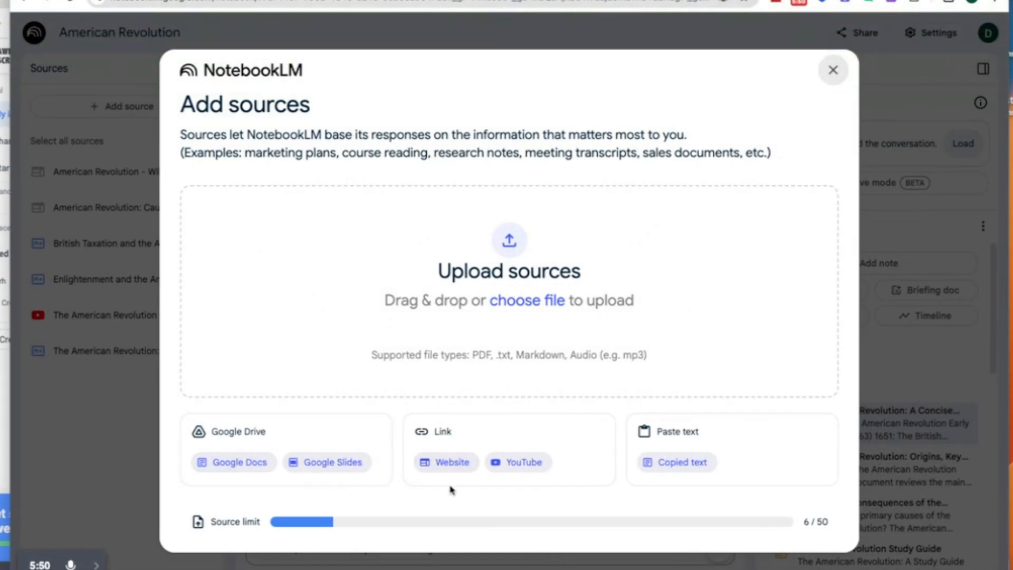
pyautogui.click(660, 464)
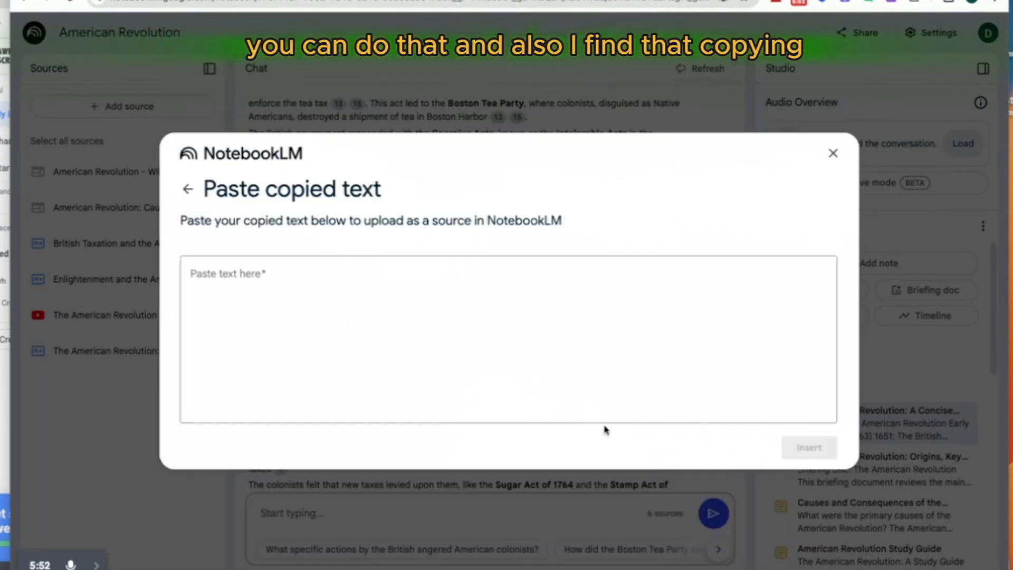
pyautogui.click(296, 278)
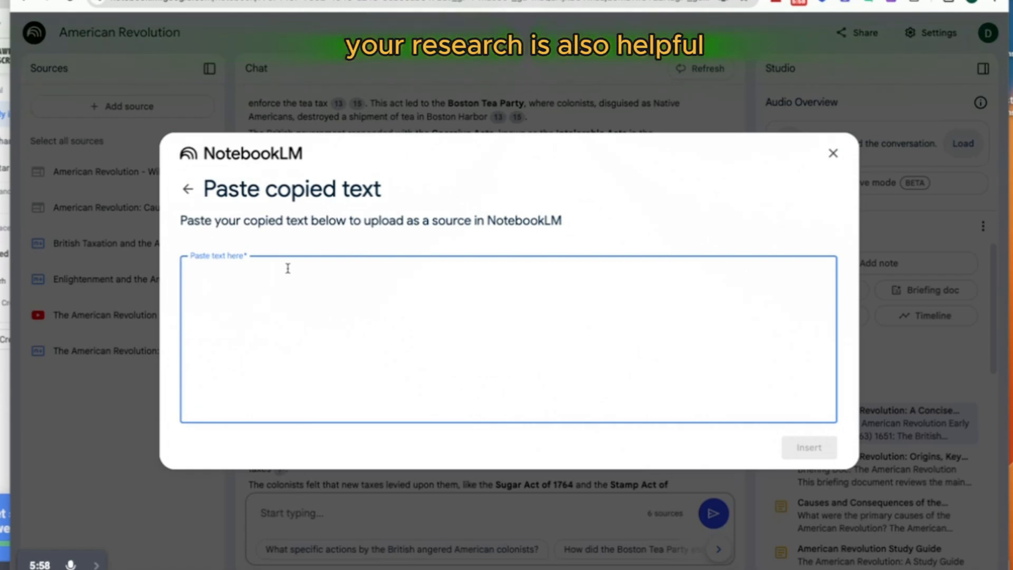
pyautogui.click(835, 154)
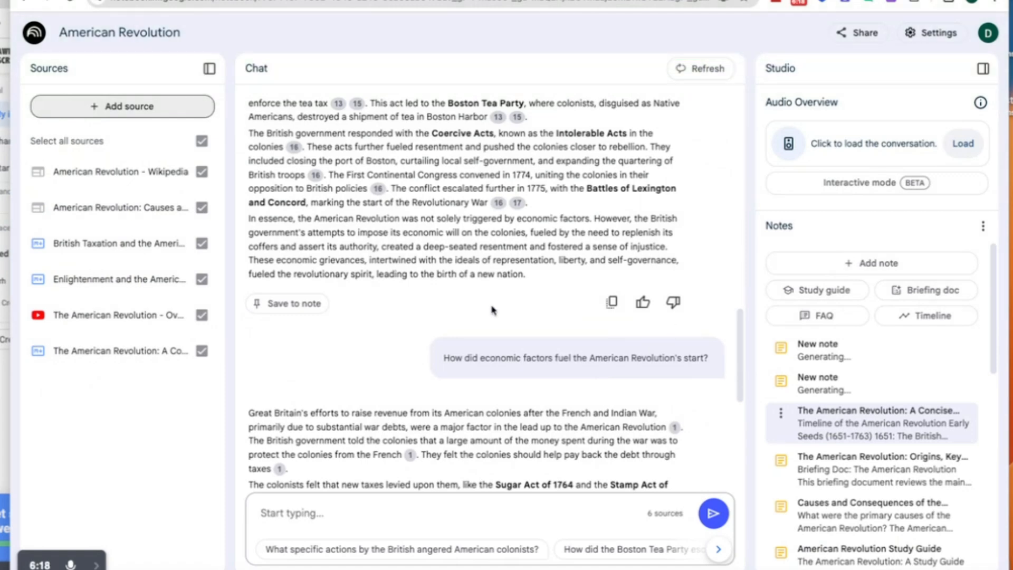
# Step: Review the earlier chat answer on the economic causes of the American Revolution from its beginning
pyautogui.scroll(5, 400, 285)
pyautogui.scroll(10, 400, 285)
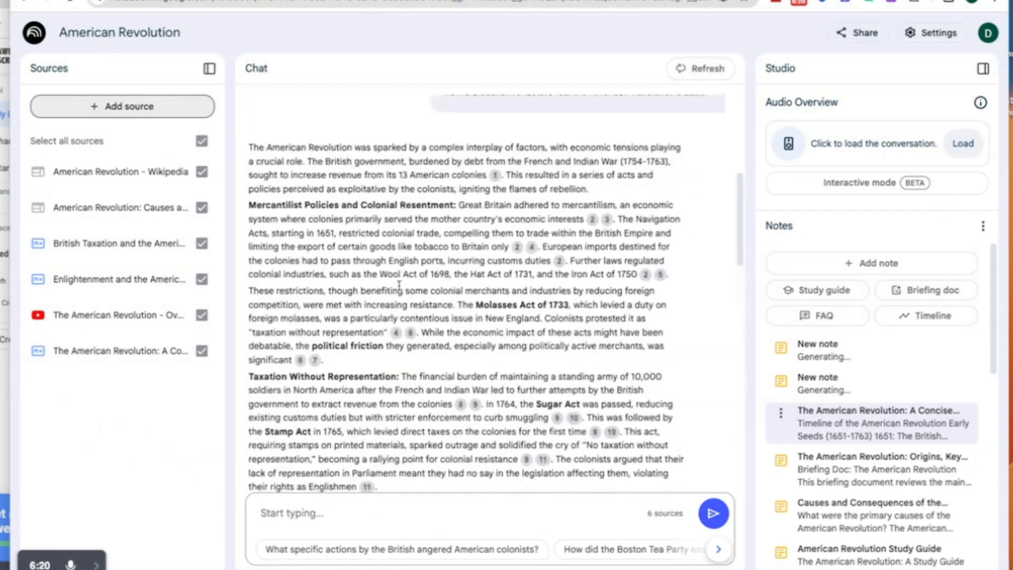